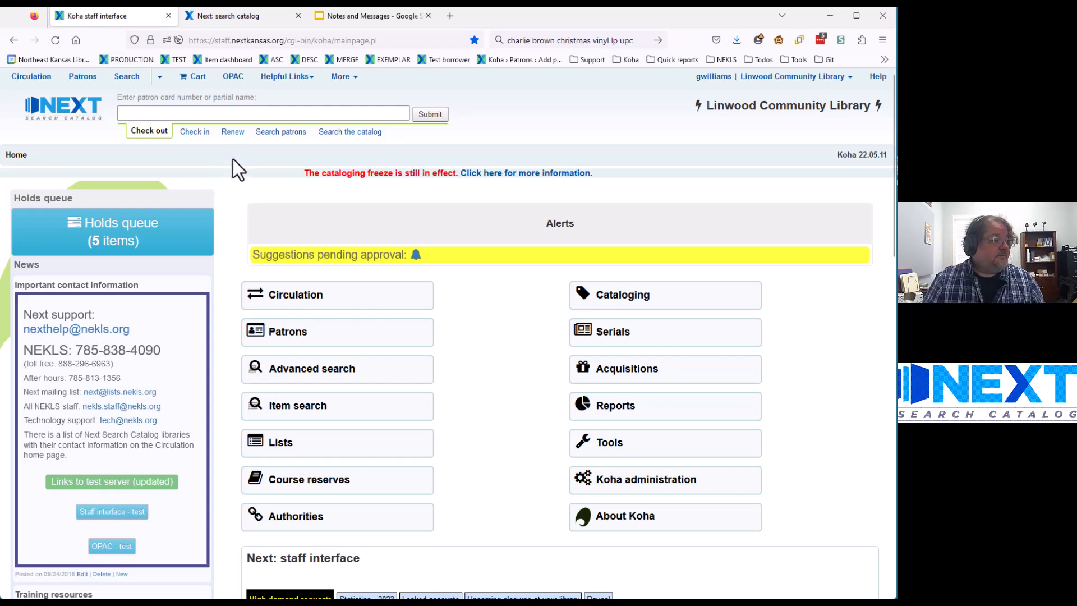
# Step: Find the test patron by card number in Check out and open their Modify patron (Adult) form
pyautogui.click(145, 114)
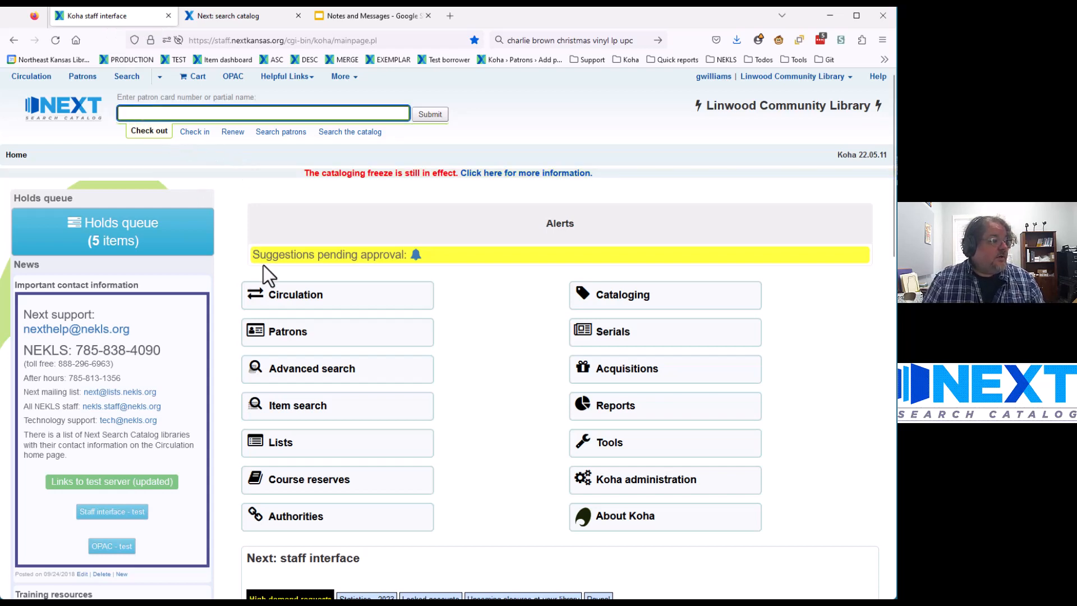
pyautogui.write('FROSTX1617')
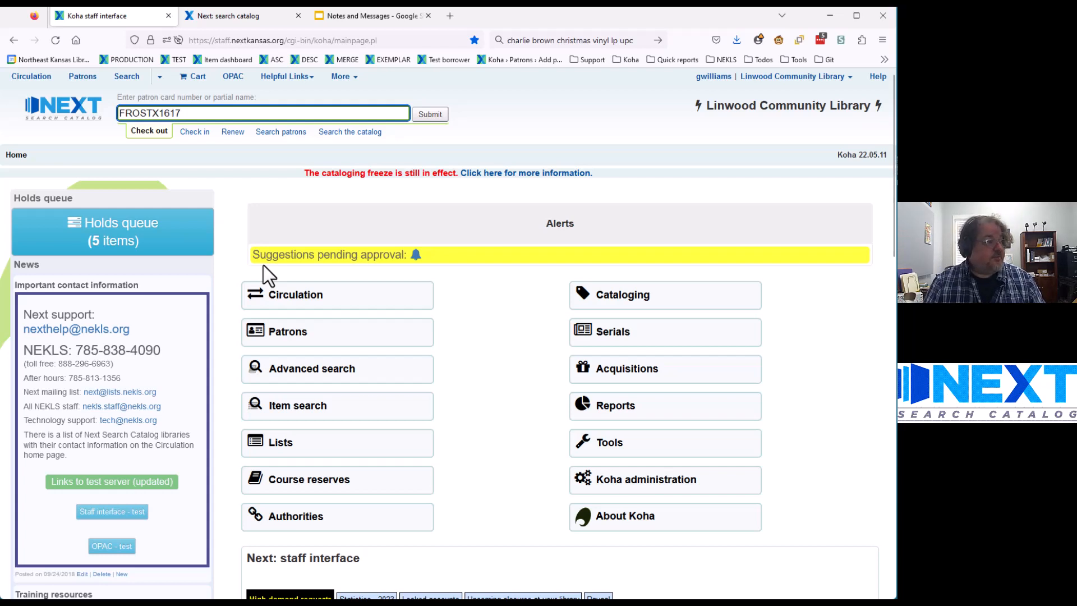
pyautogui.press('Return')
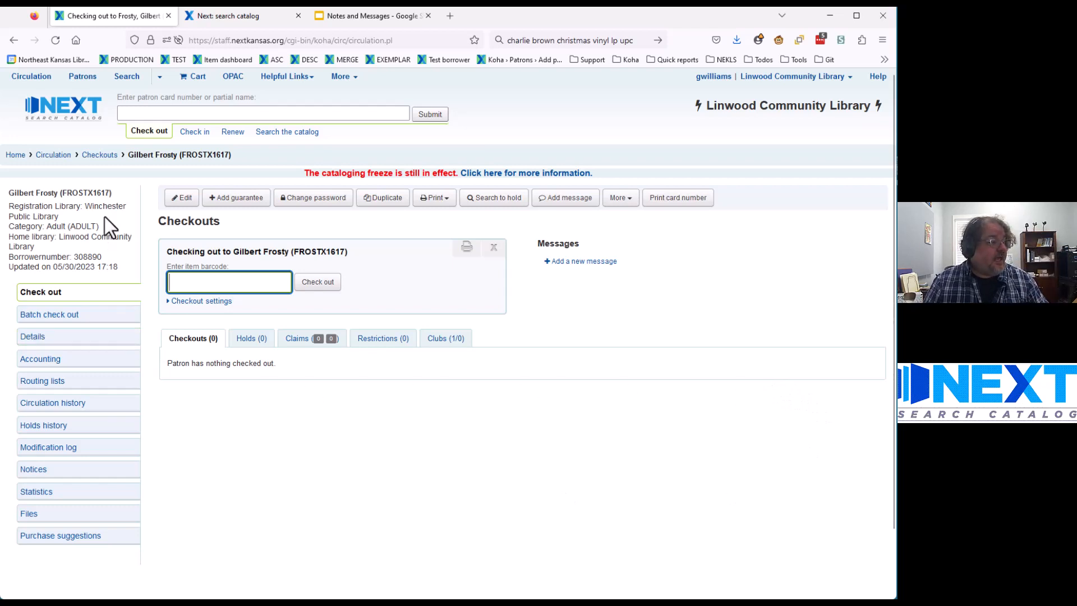
pyautogui.click(185, 208)
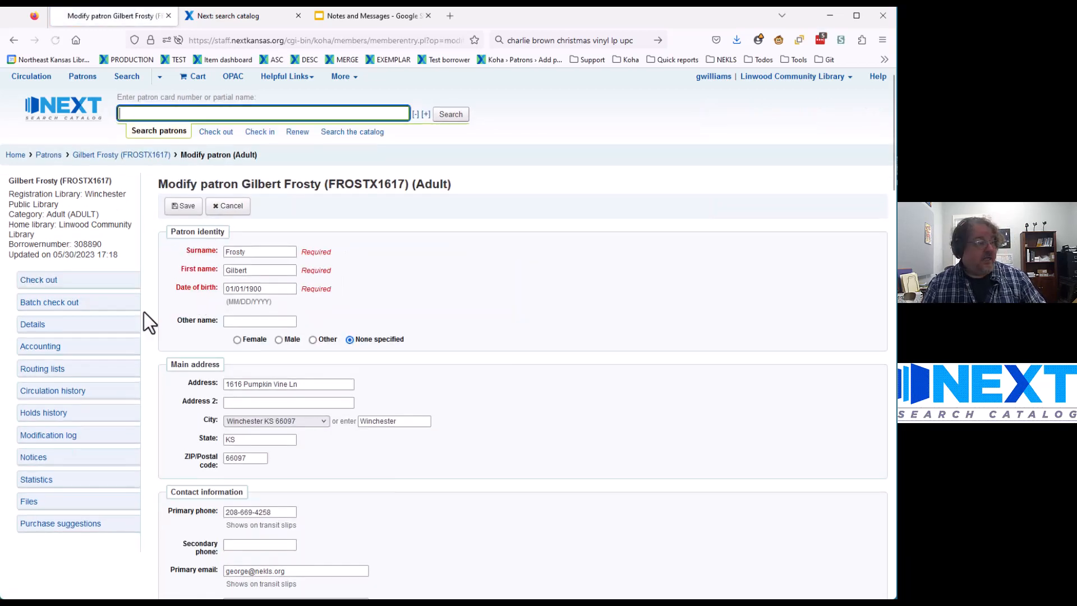
# Step: In Library setup, replace the old OPAC note with the new pasted note text
pyautogui.scroll(-15, 149, 349)
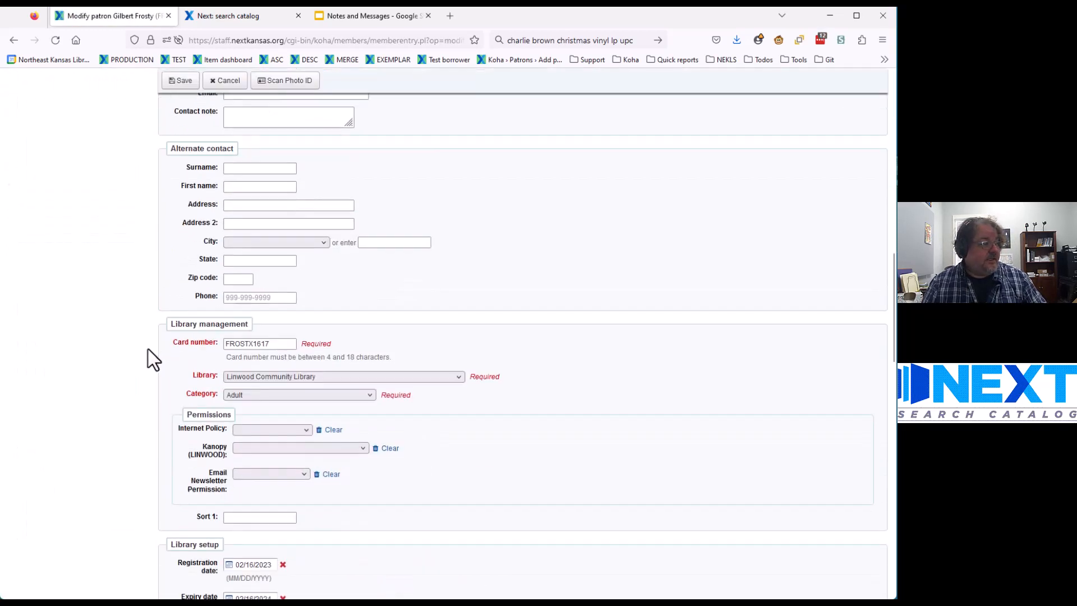
pyautogui.scroll(-4, 148, 349)
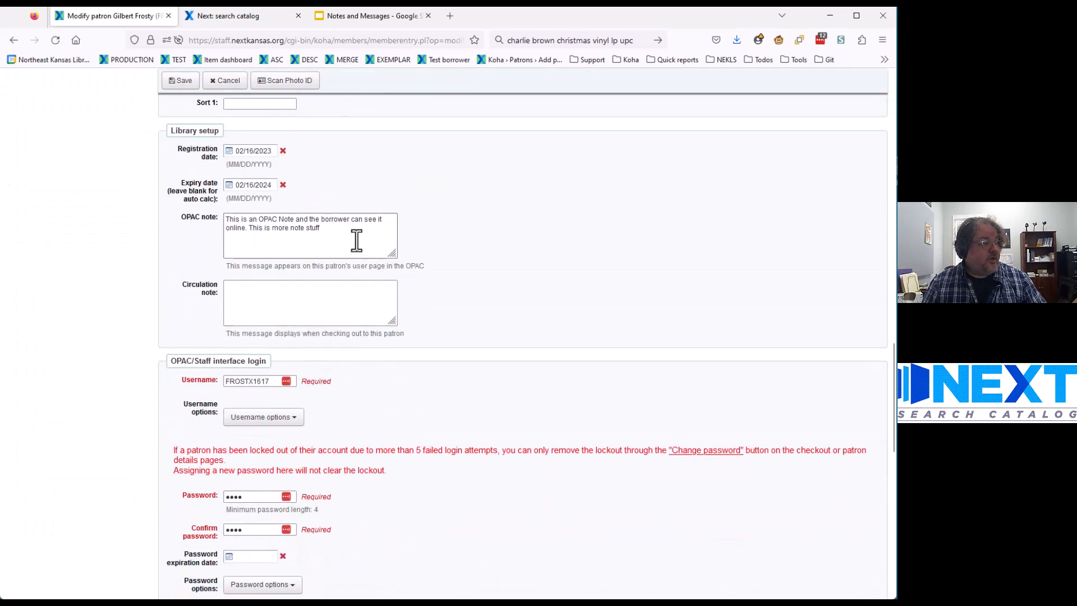
pyautogui.moveTo(355, 240); pyautogui.dragTo(207, 221)
pyautogui.press('BackSpace')
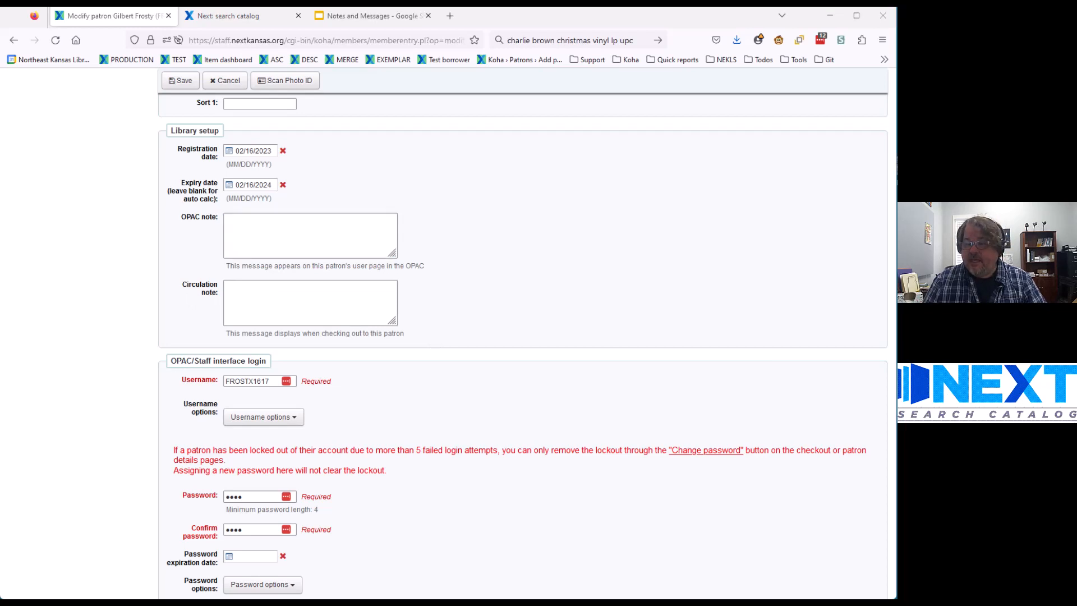
pyautogui.click(348, 247)
pyautogui.write('This is an OPAC note!  The borrower can see this note on the OPAC but staff can only see it on the in the "Library use" section of the borrower\'s details page.')
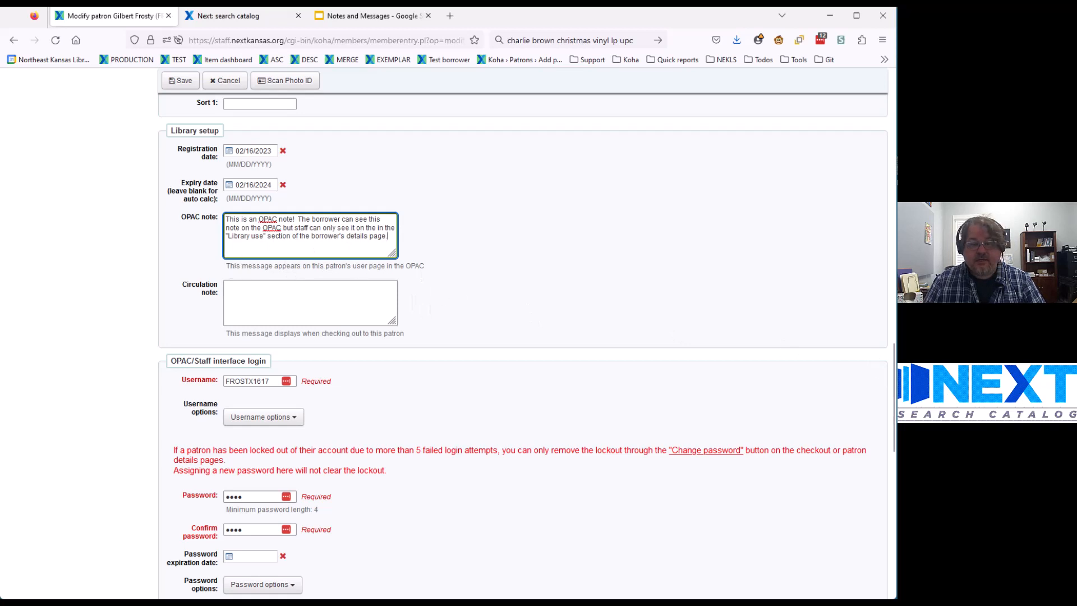
# Step: Paste a staff-only Circulation note and save the patron record
pyautogui.hotkey('alt', 'Tab')
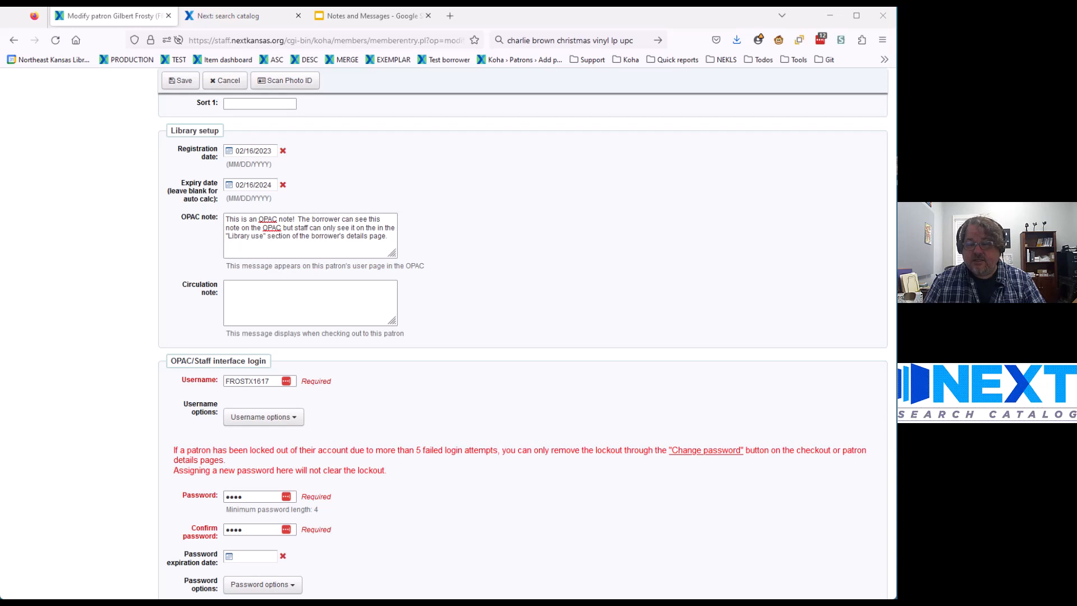
pyautogui.click(301, 303)
pyautogui.write('This is a circulation note!  Only staff members can see this note.  It will not appear in the OPAC')
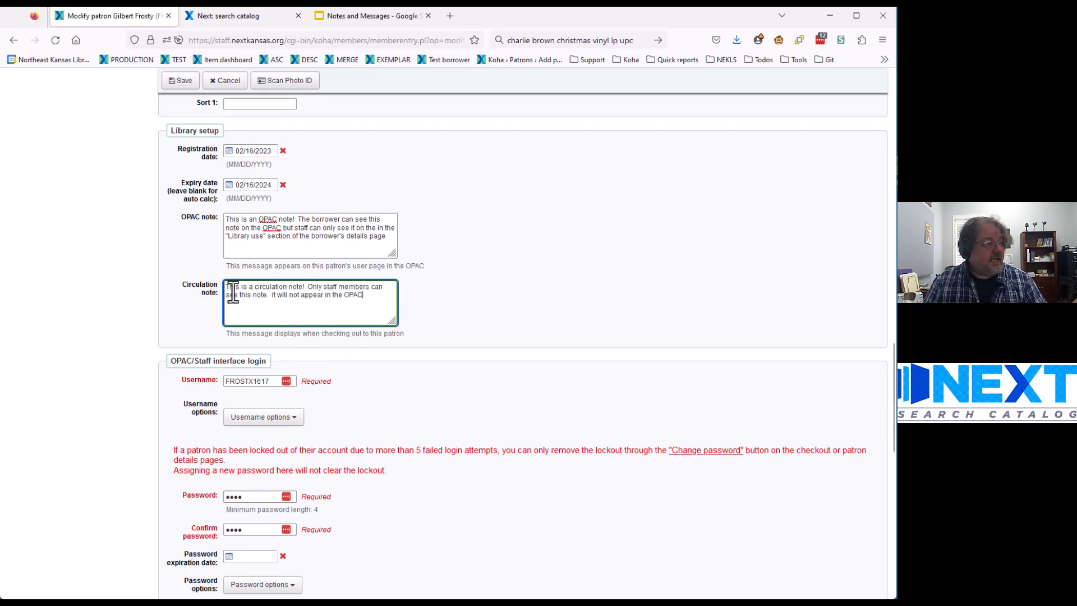
pyautogui.click(180, 82)
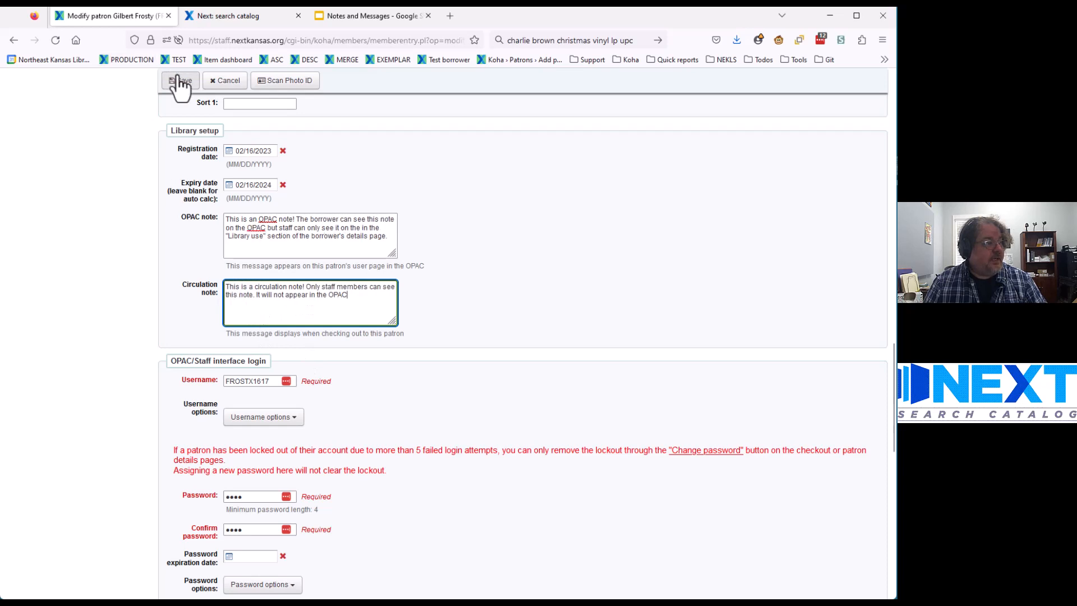
pyautogui.click(179, 82)
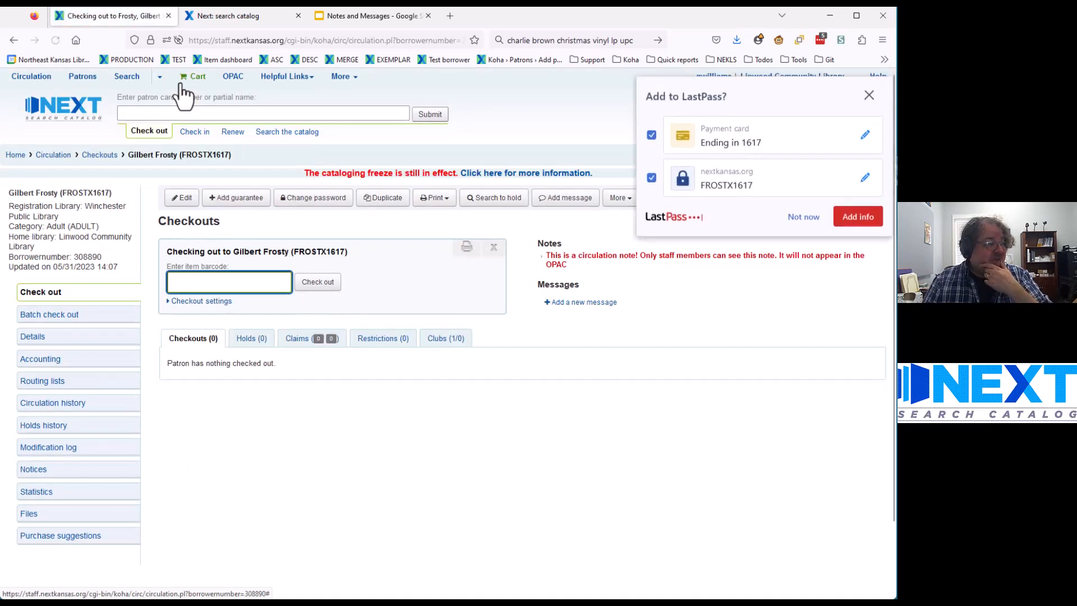
# Step: Dismiss the LastPass prompt and highlight the new circulation note under Notes on the checkout page
pyautogui.click(808, 216)
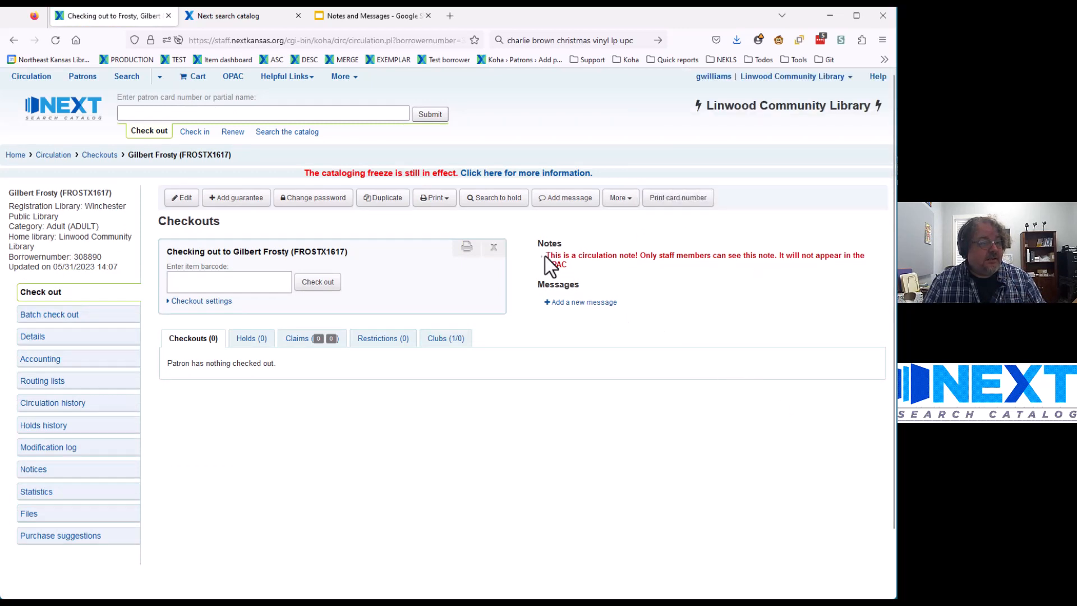
pyautogui.moveTo(547, 257); pyautogui.dragTo(568, 266)
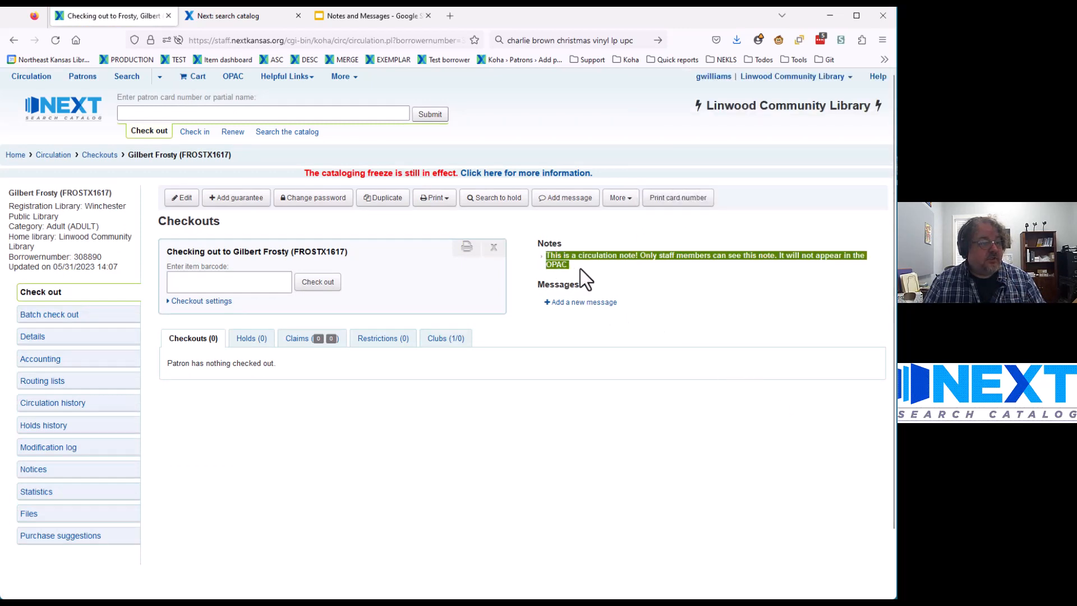
pyautogui.click(581, 269)
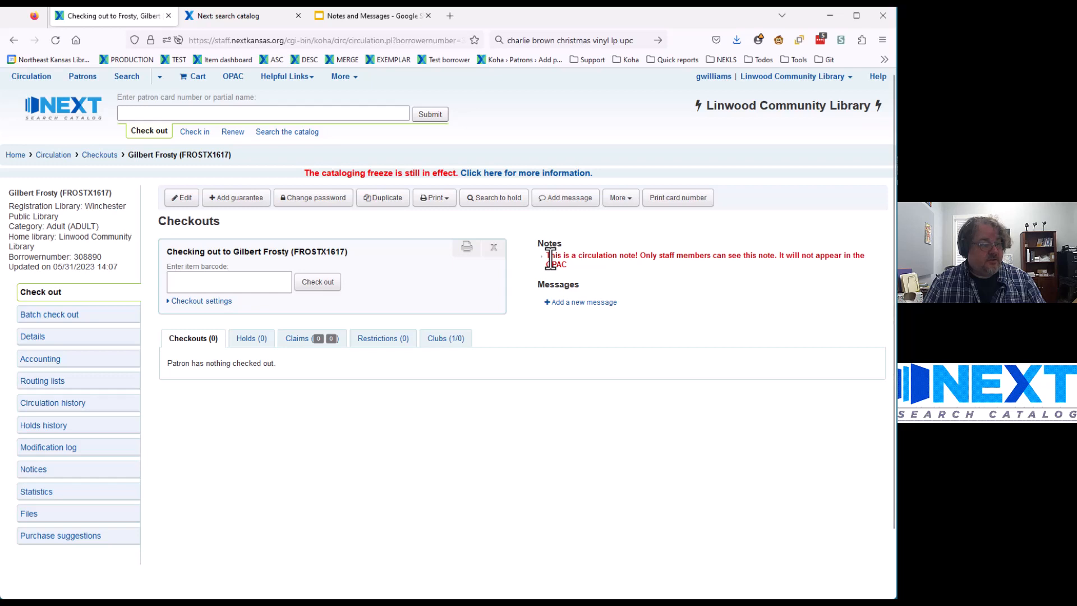
pyautogui.moveTo(547, 257); pyautogui.dragTo(572, 265)
pyautogui.click(571, 265)
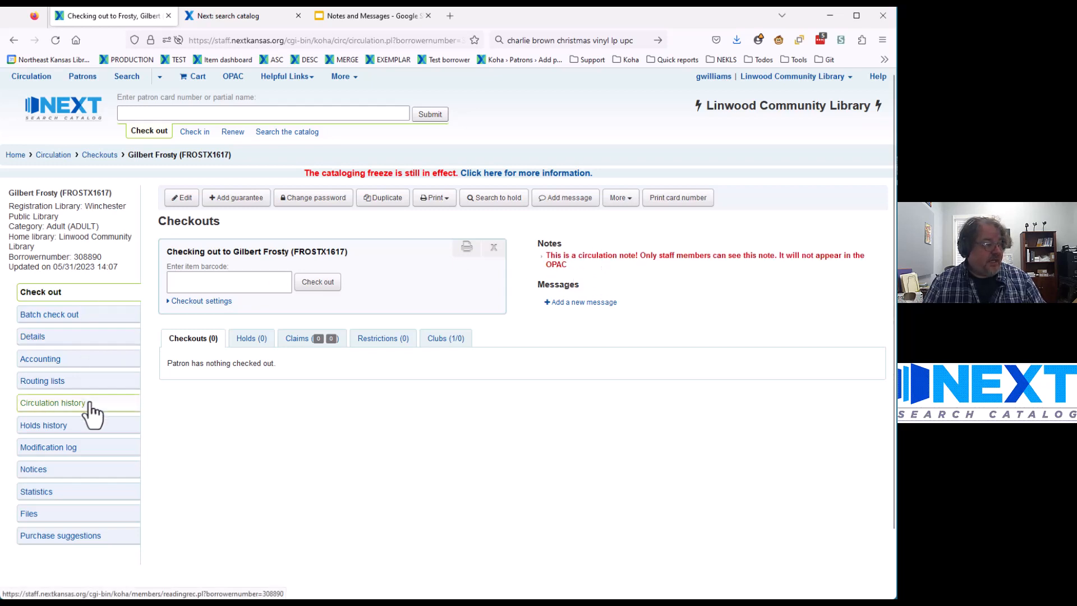
# Step: On the patron's Details page, highlight the circulation and OPAC notes under Library use
pyautogui.click(46, 342)
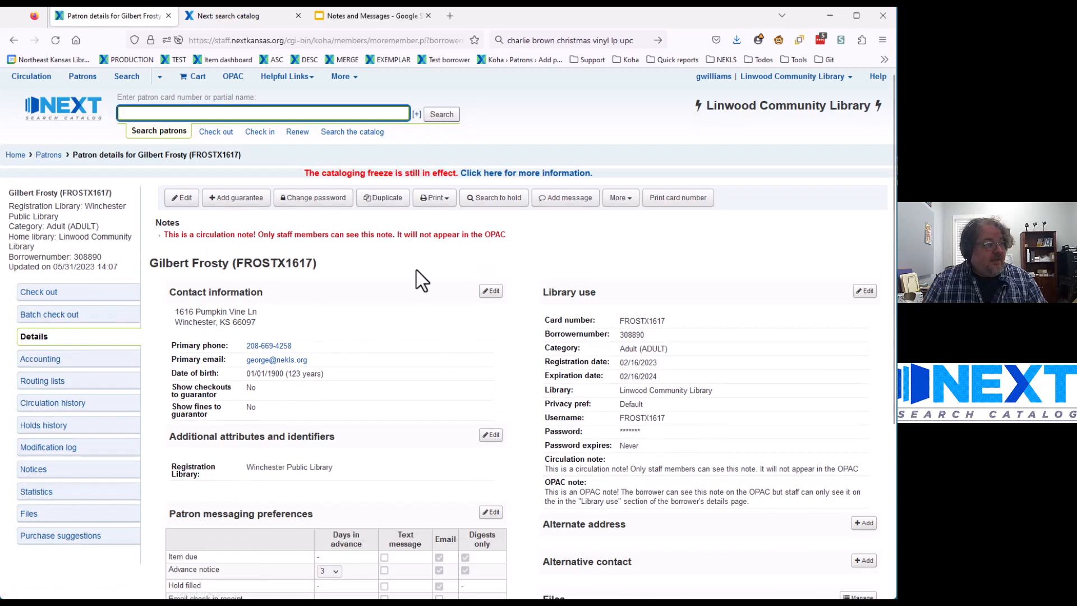
pyautogui.scroll(-2, 416, 270)
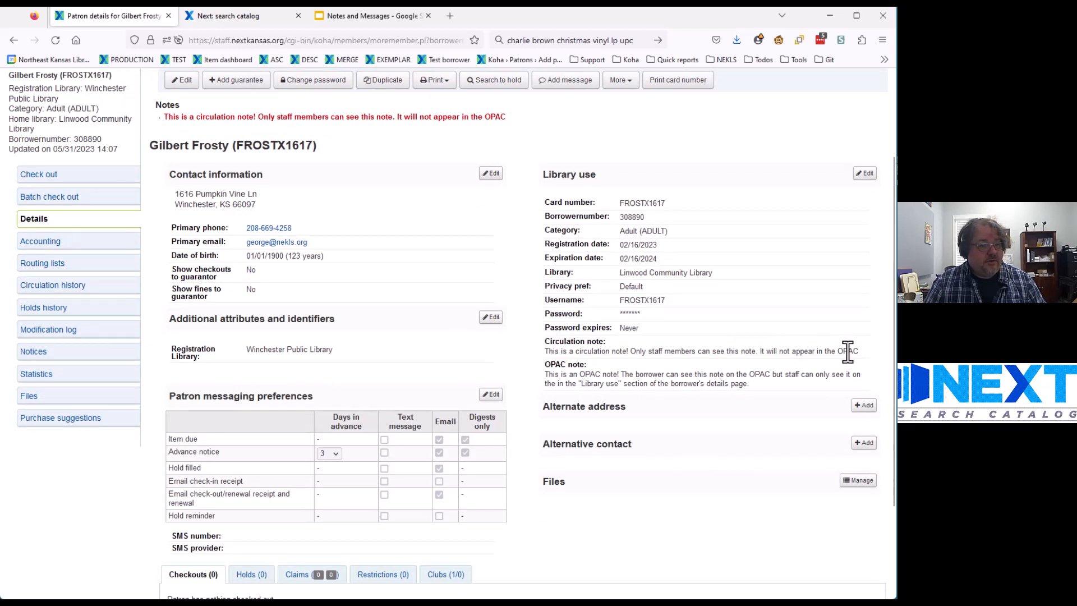
pyautogui.moveTo(851, 353); pyautogui.dragTo(546, 352)
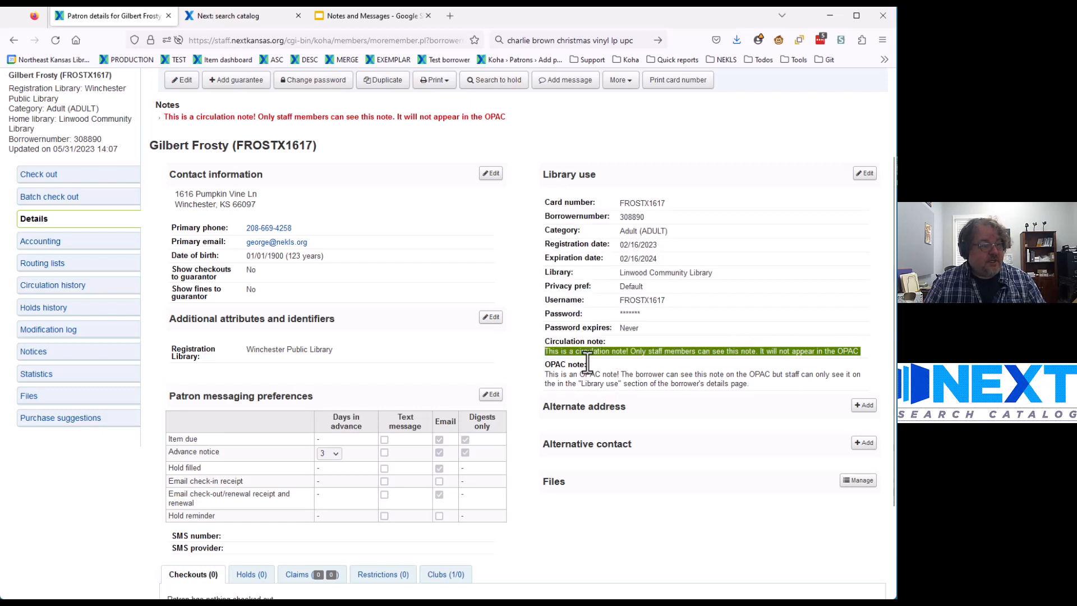
pyautogui.moveTo(746, 383); pyautogui.dragTo(548, 378)
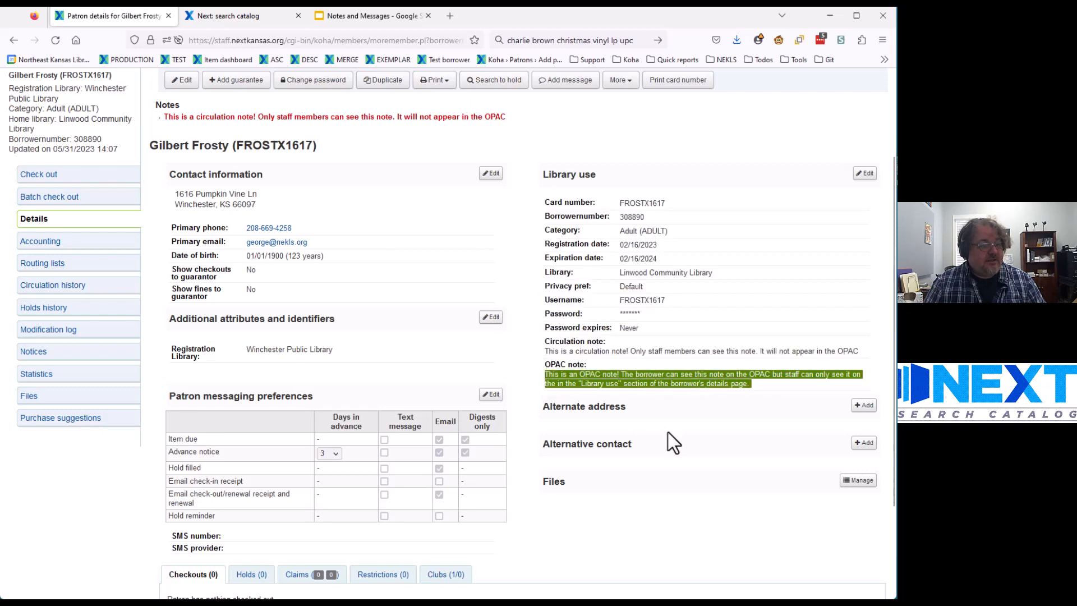
pyautogui.click(772, 388)
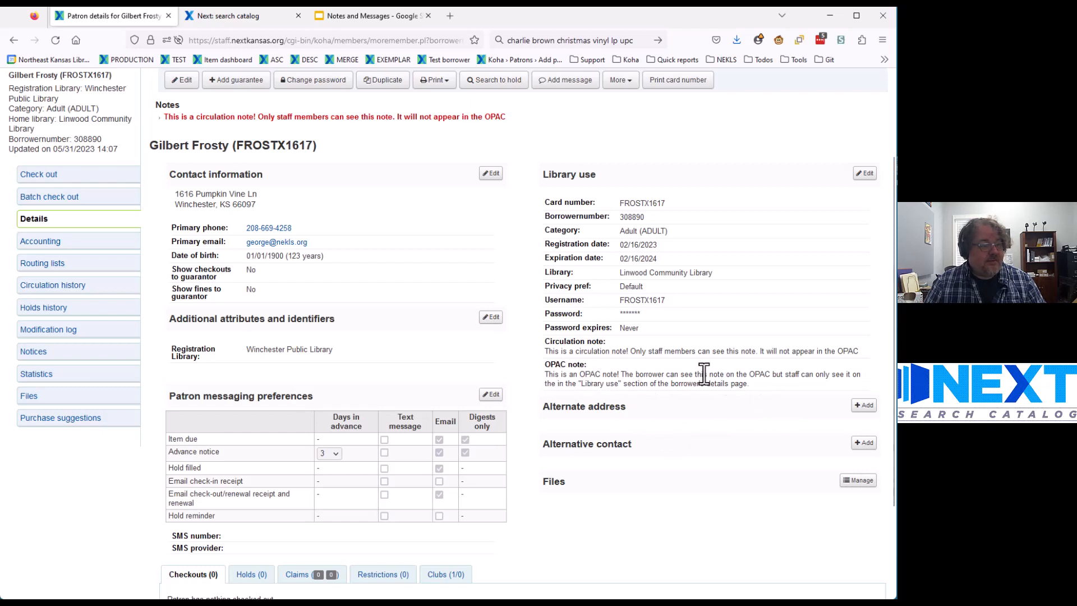
pyautogui.tripleClick(735, 382)
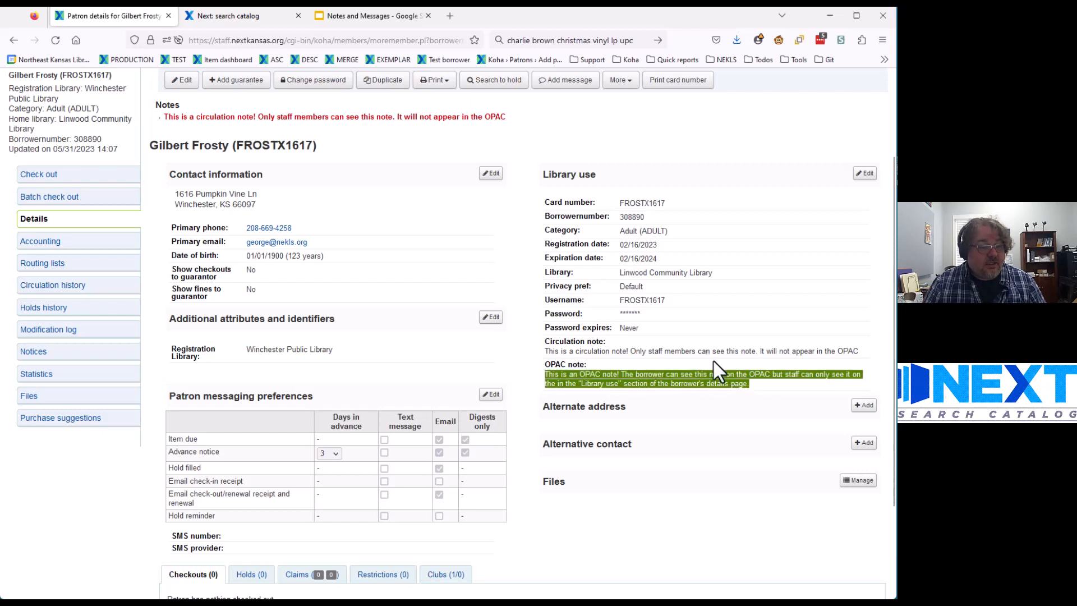
pyautogui.click(713, 361)
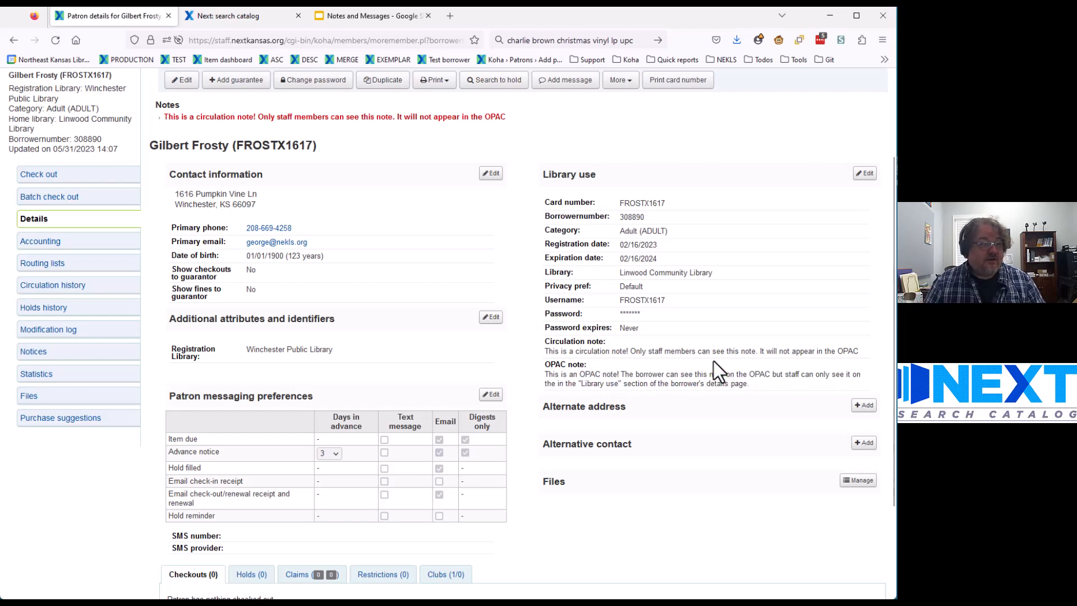
# Step: Select the card number in the heading and bring up the Next Search Catalog OPAC home page
pyautogui.scroll(4, 713, 361)
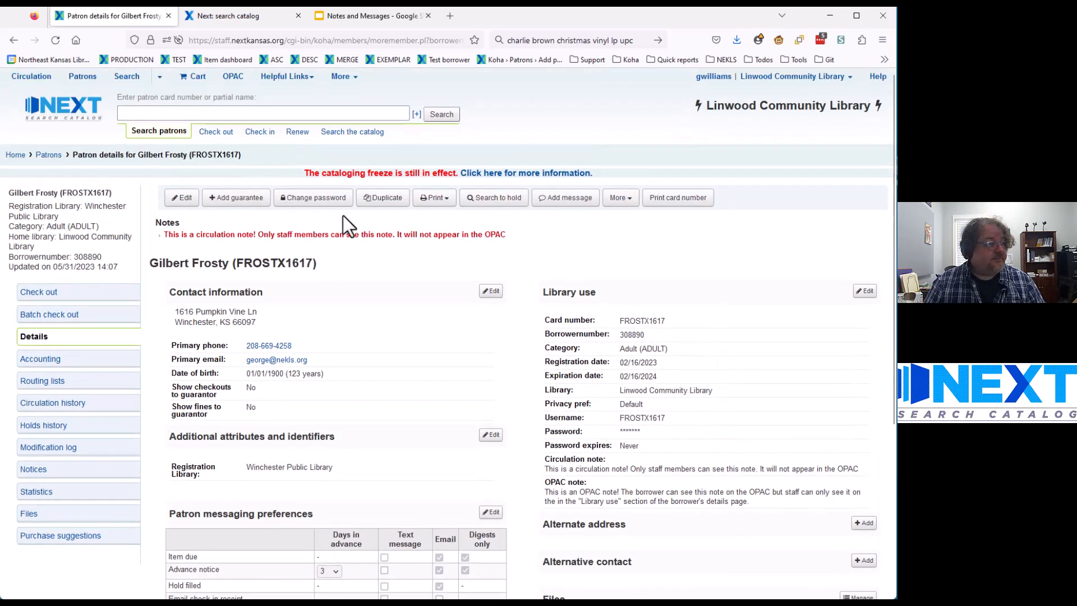
pyautogui.doubleClick(276, 263)
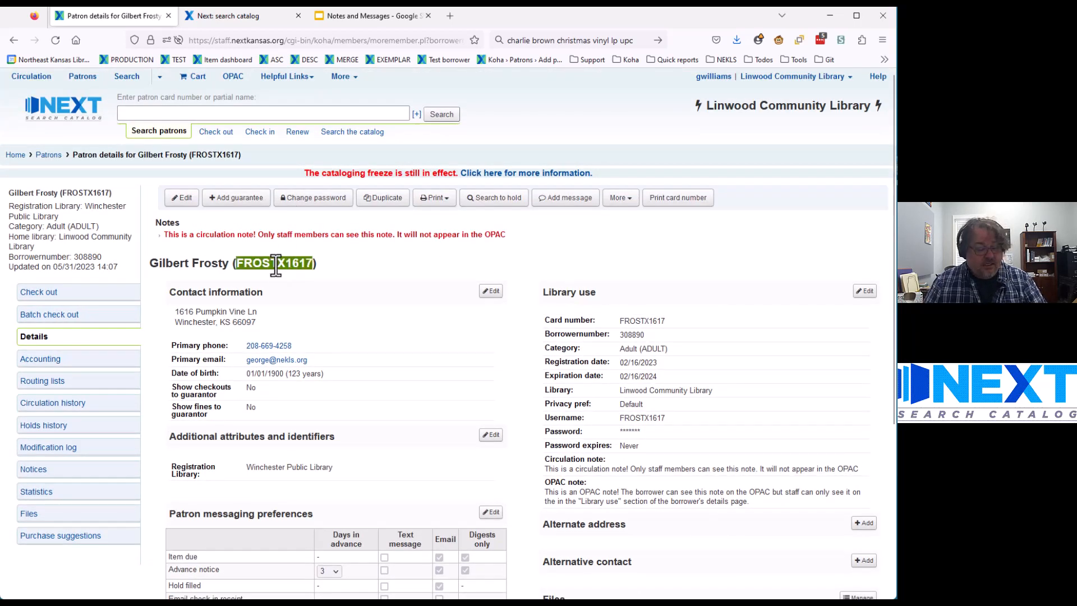
pyautogui.click(216, 16)
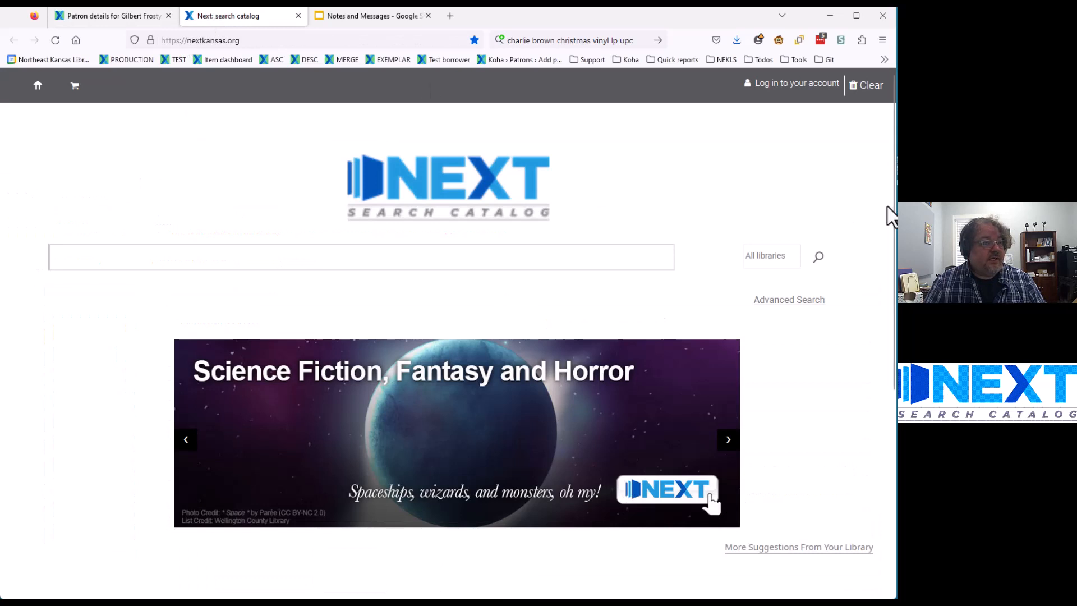
# Step: Log in to the OPAC with the patron's card number and password, declining LastPass
pyautogui.click(787, 86)
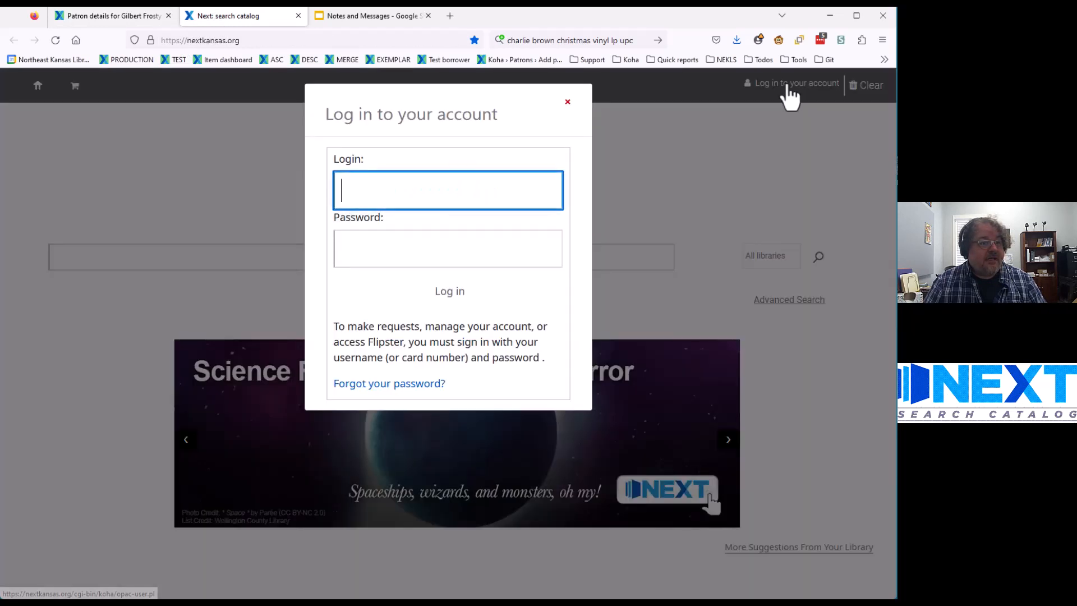
pyautogui.write('FROSTX1617')
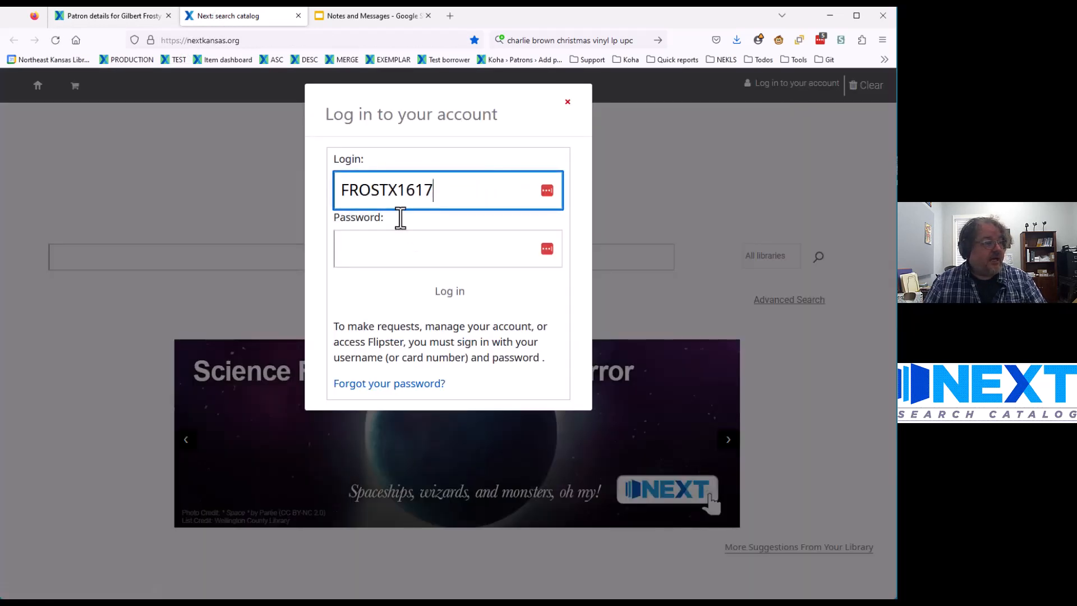
pyautogui.click(412, 258)
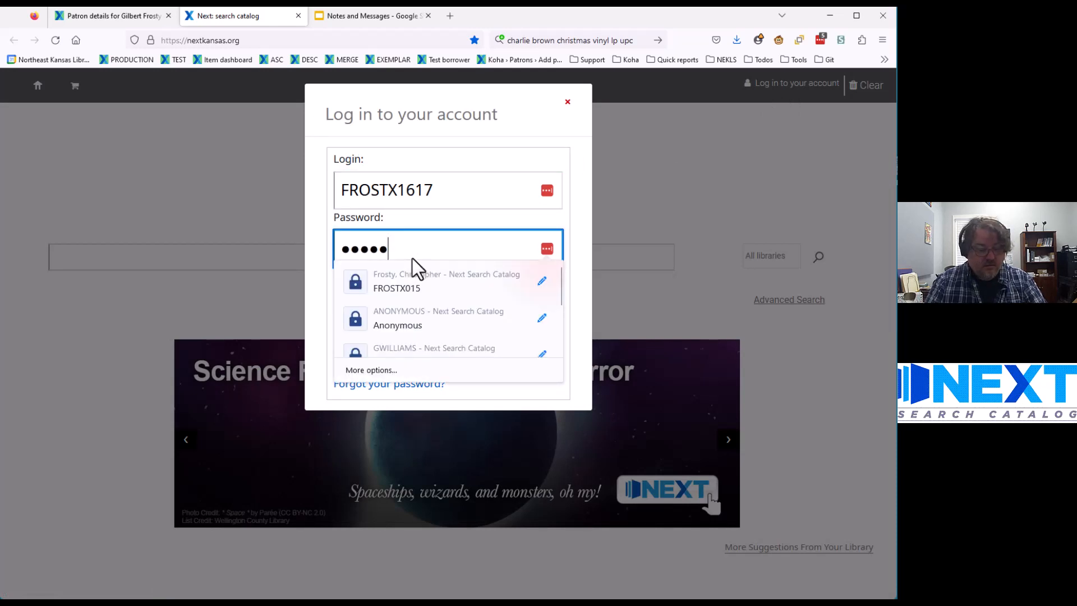
pyautogui.press('Return')
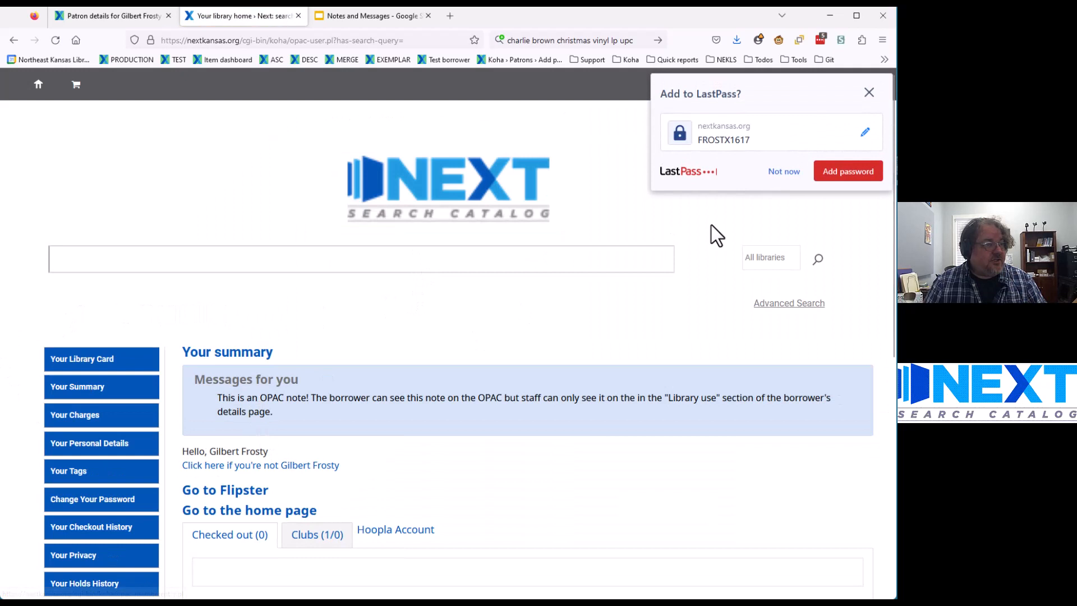
pyautogui.click(782, 173)
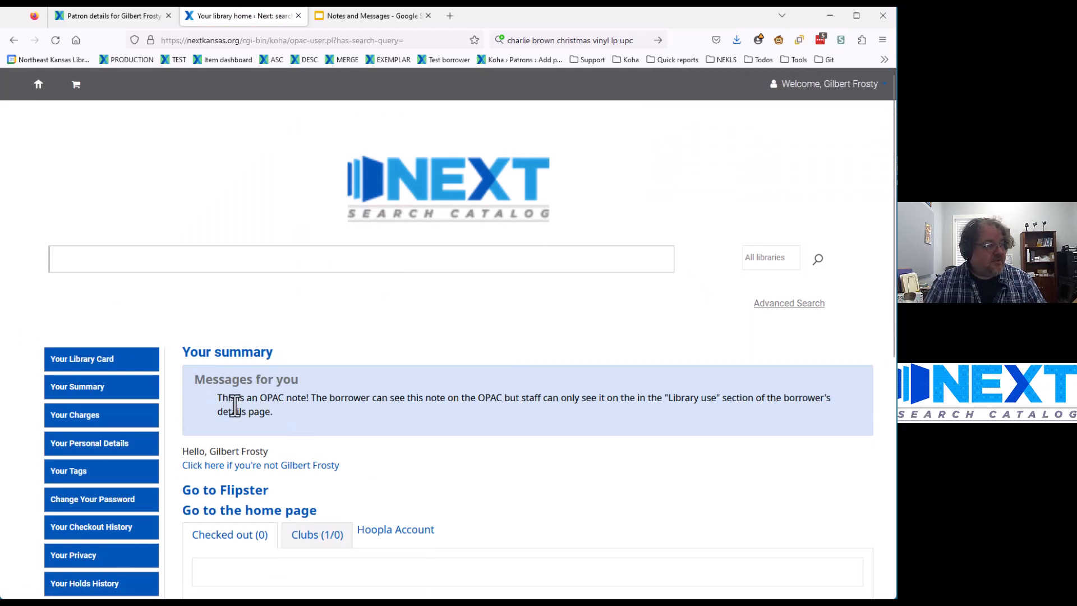
# Step: Highlight the OPAC note shown under Messages for you on the summary page
pyautogui.moveTo(217, 399); pyautogui.dragTo(271, 416)
pyautogui.click(315, 423)
pyautogui.moveTo(278, 415); pyautogui.dragTo(212, 393)
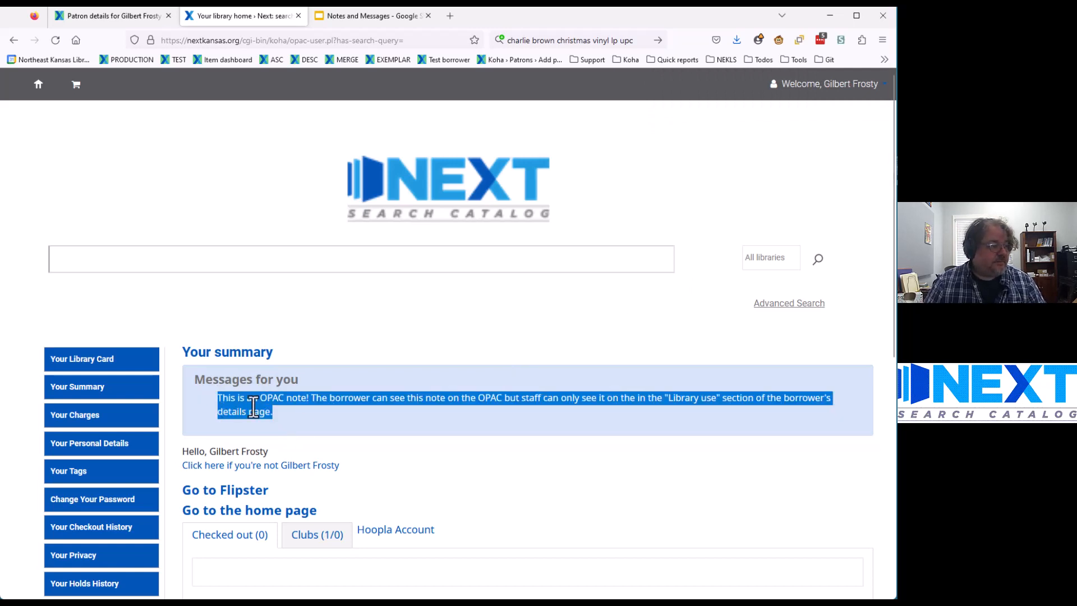
pyautogui.click(301, 413)
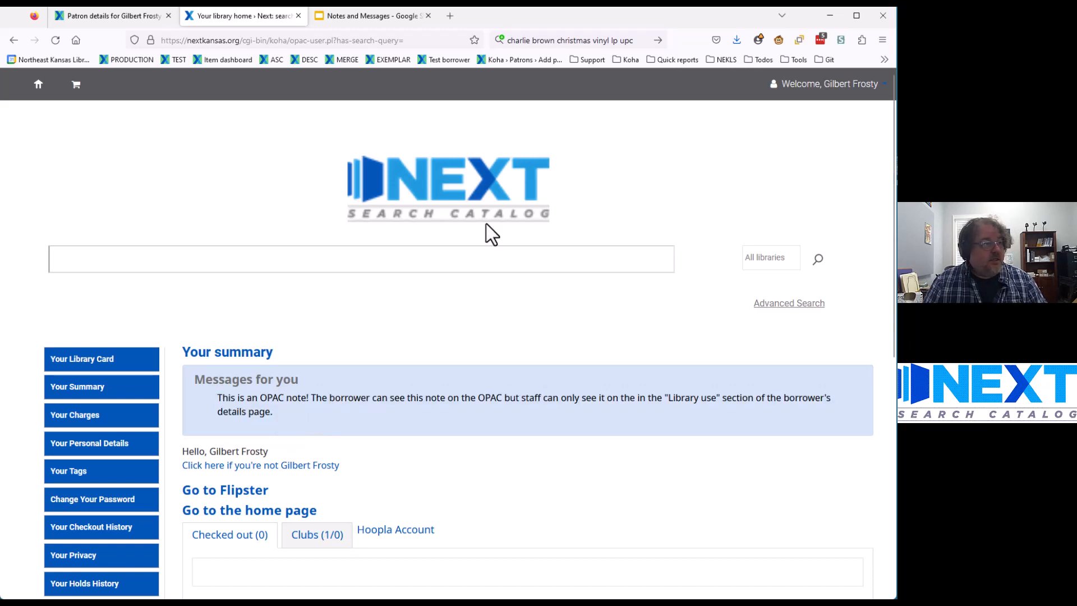
# Step: Back in the staff interface, set the working library to Corning City Library
pyautogui.click(96, 22)
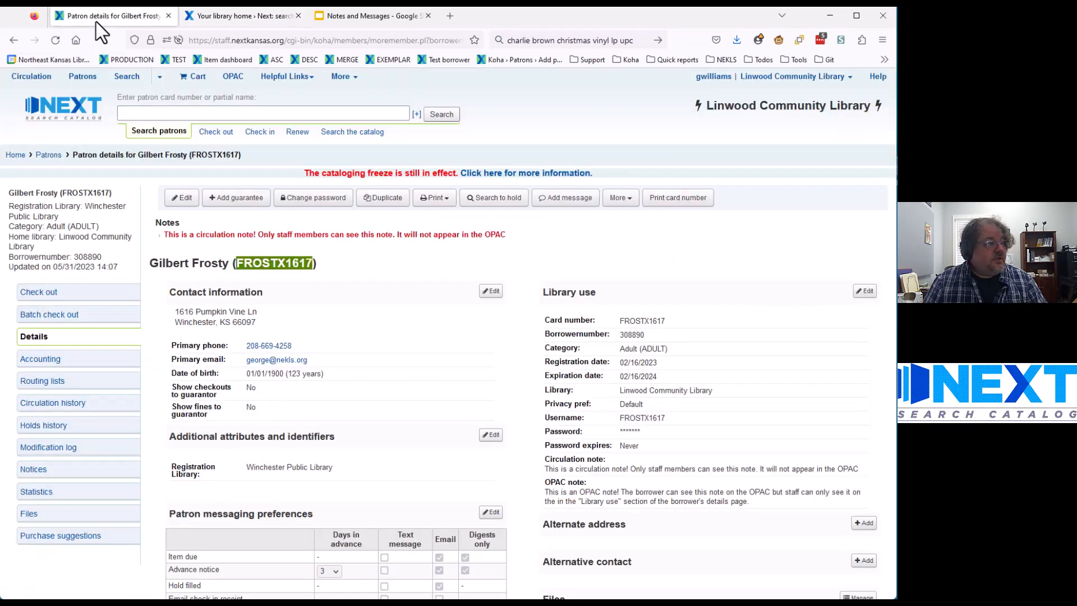
pyautogui.click(560, 127)
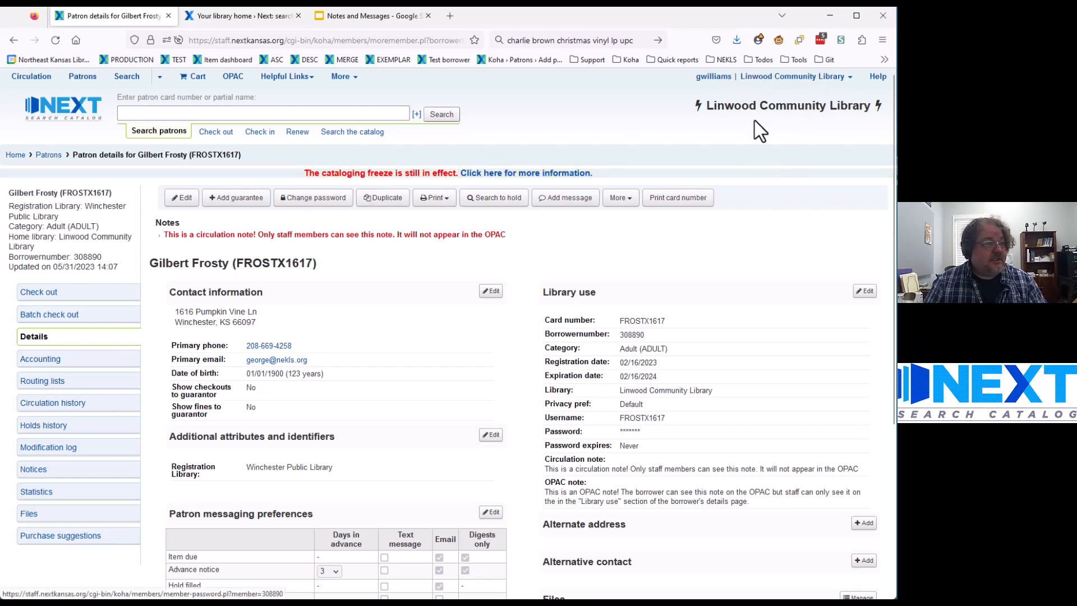
pyautogui.click(792, 76)
pyautogui.click(802, 100)
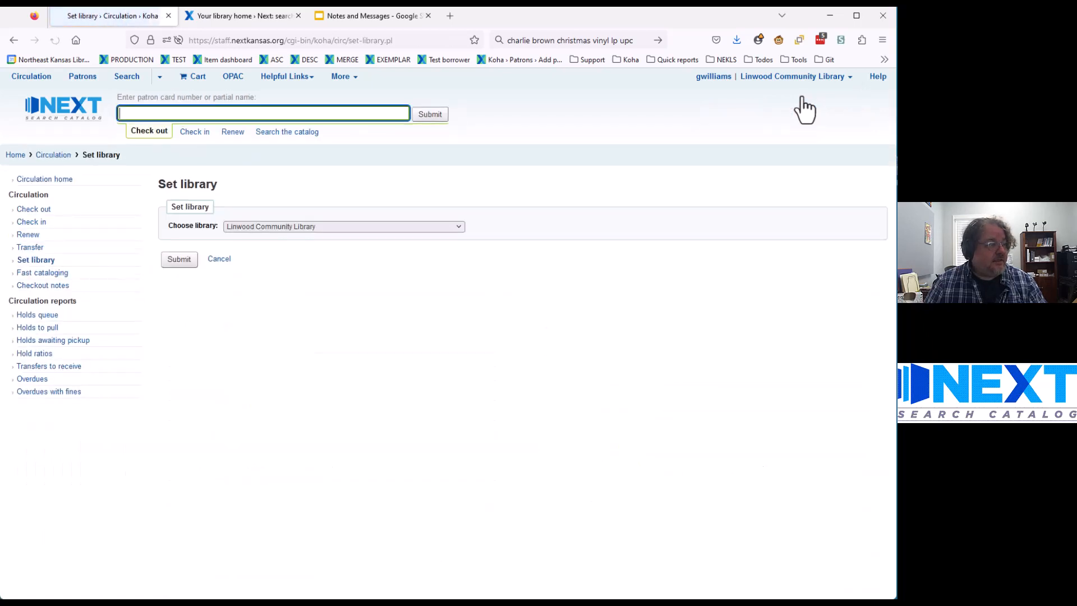
pyautogui.click(355, 240)
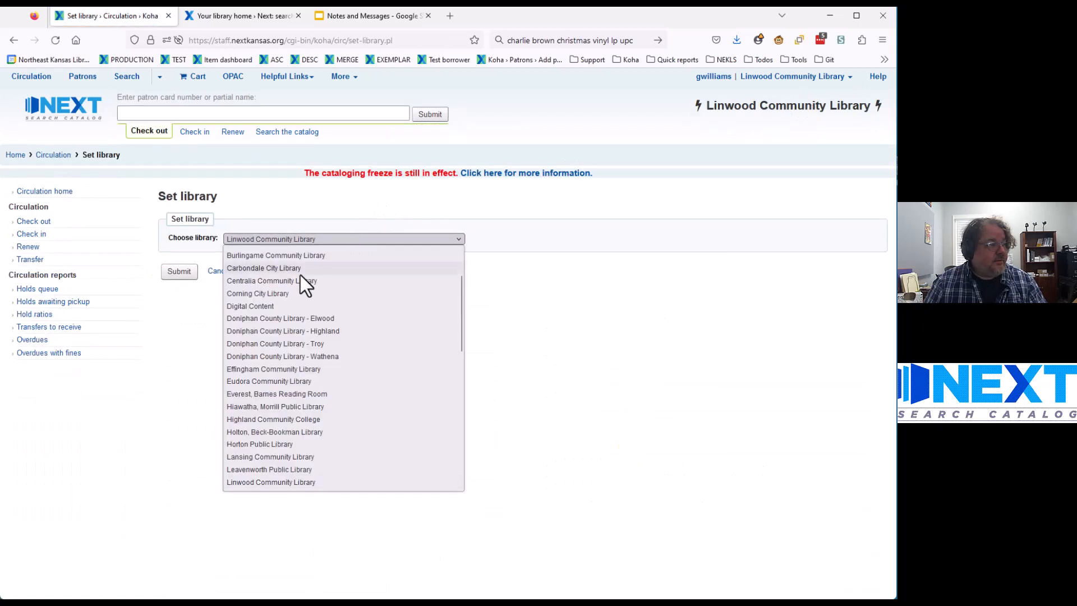
pyautogui.click(271, 290)
pyautogui.click(174, 273)
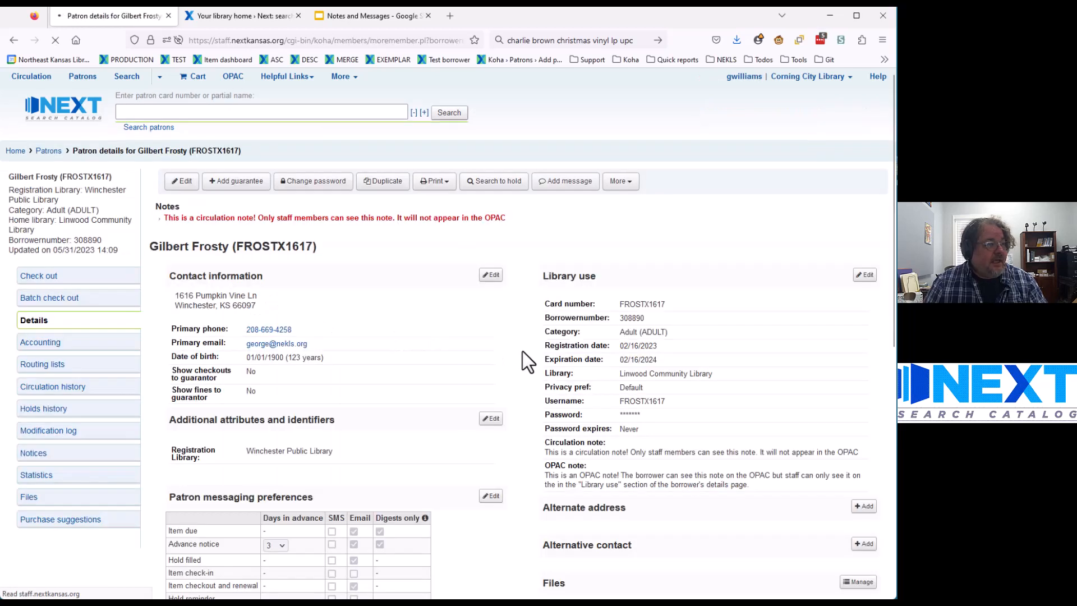
# Step: In the patron's edit form, append 'This is an addition to a bOPAC note.' to the OPAC note
pyautogui.click(185, 200)
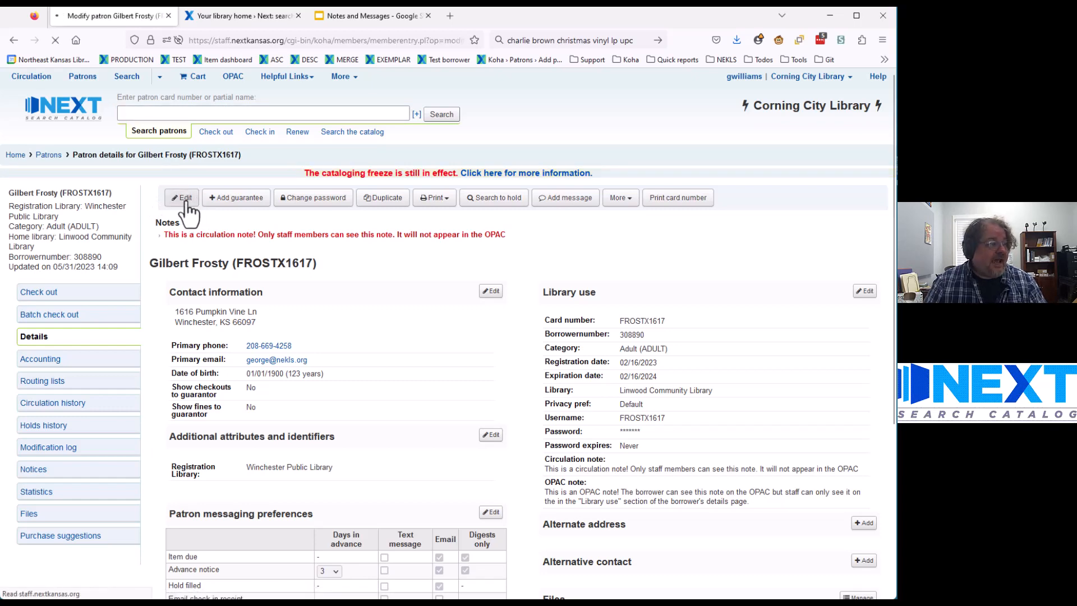
pyautogui.scroll(-5, 156, 260)
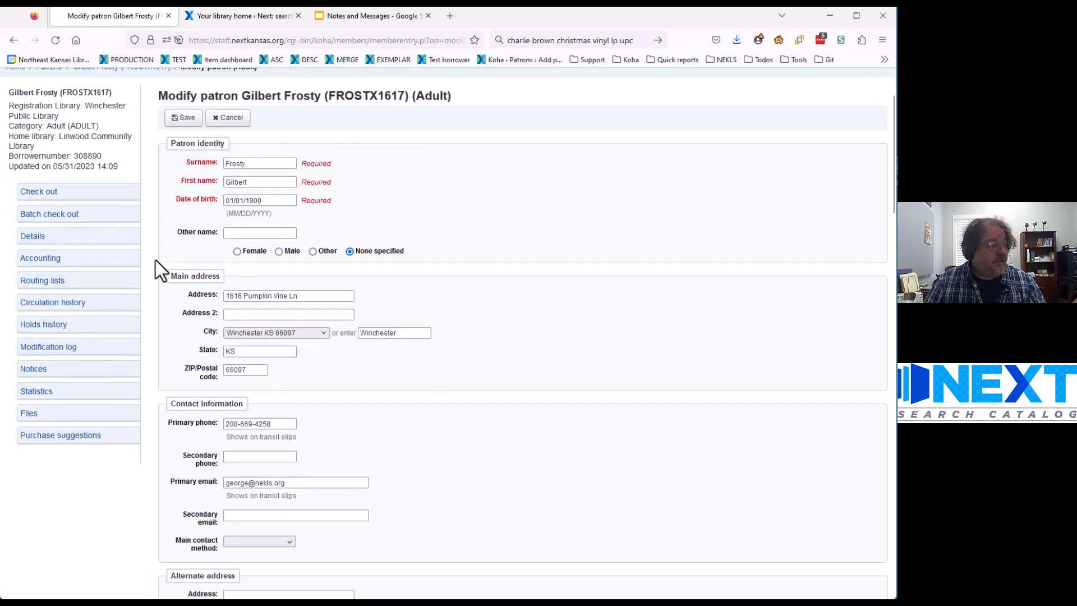
pyautogui.scroll(-15, 156, 261)
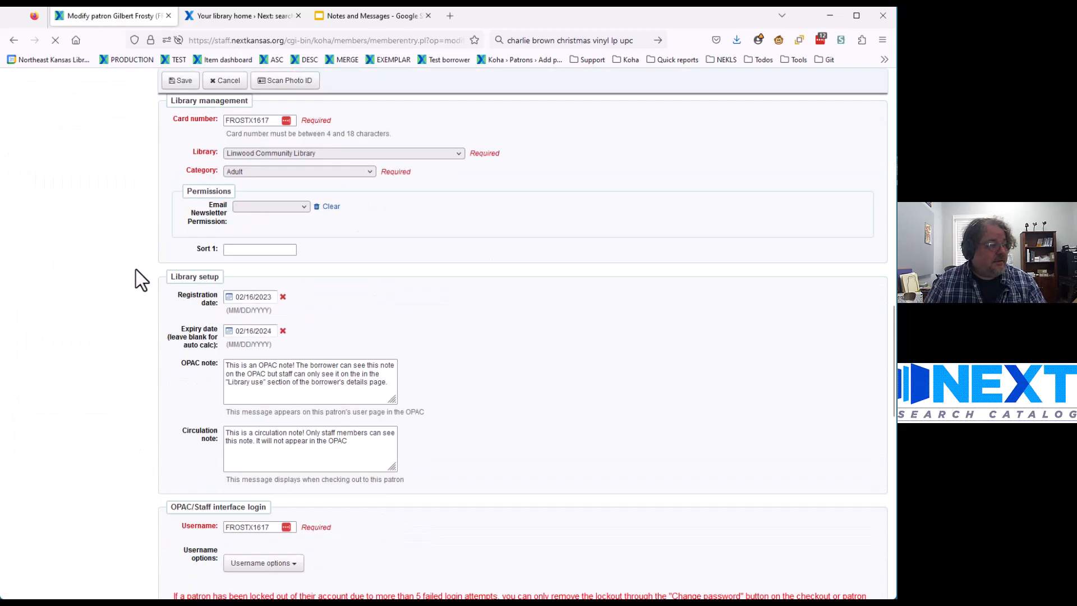
pyautogui.scroll(-1, 135, 269)
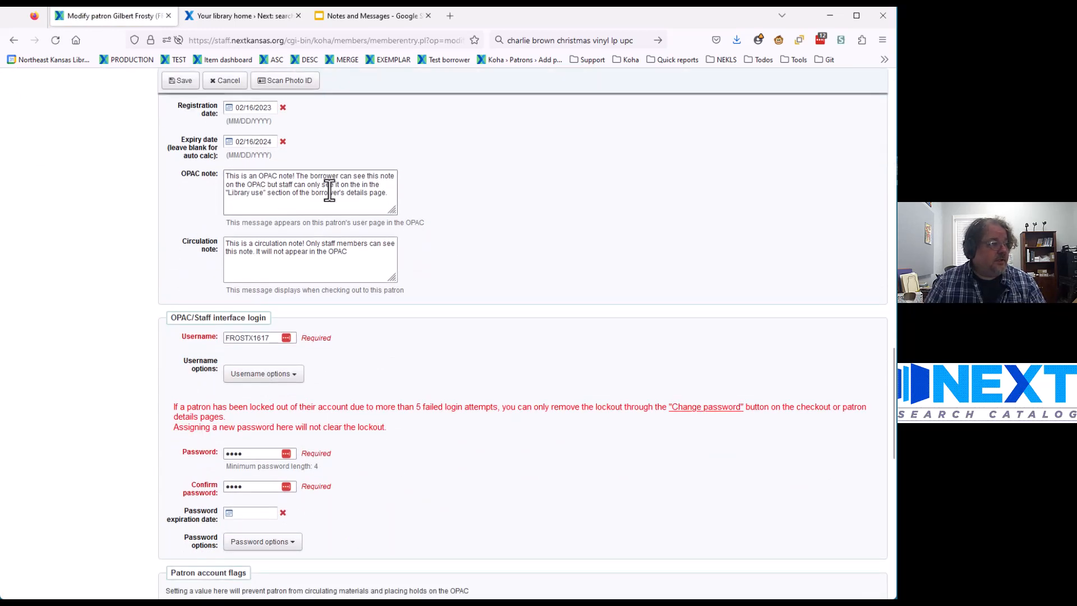
pyautogui.click(391, 197)
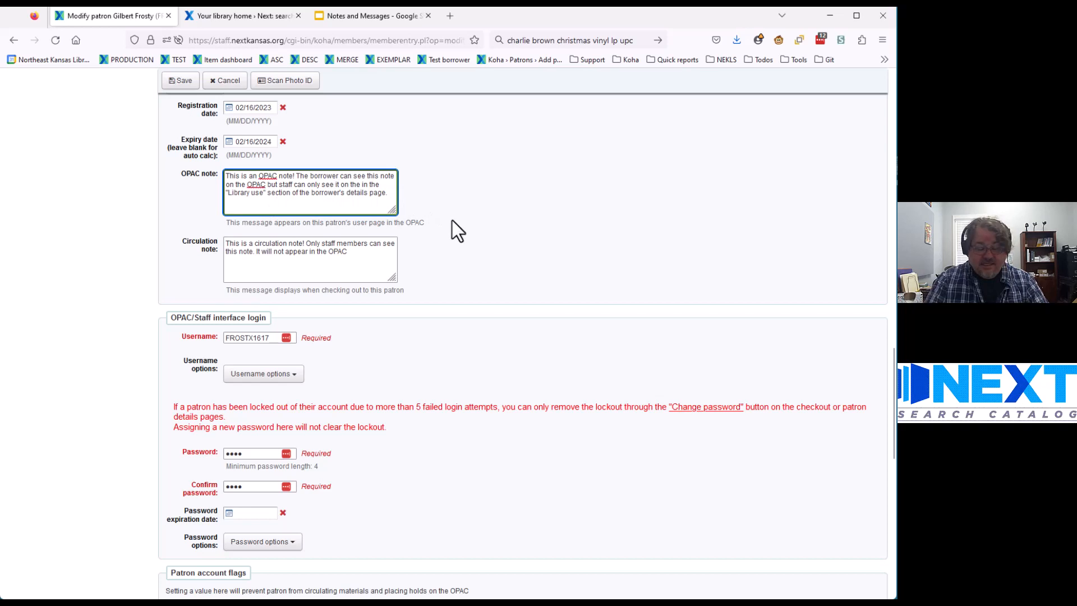
pyautogui.write('This')
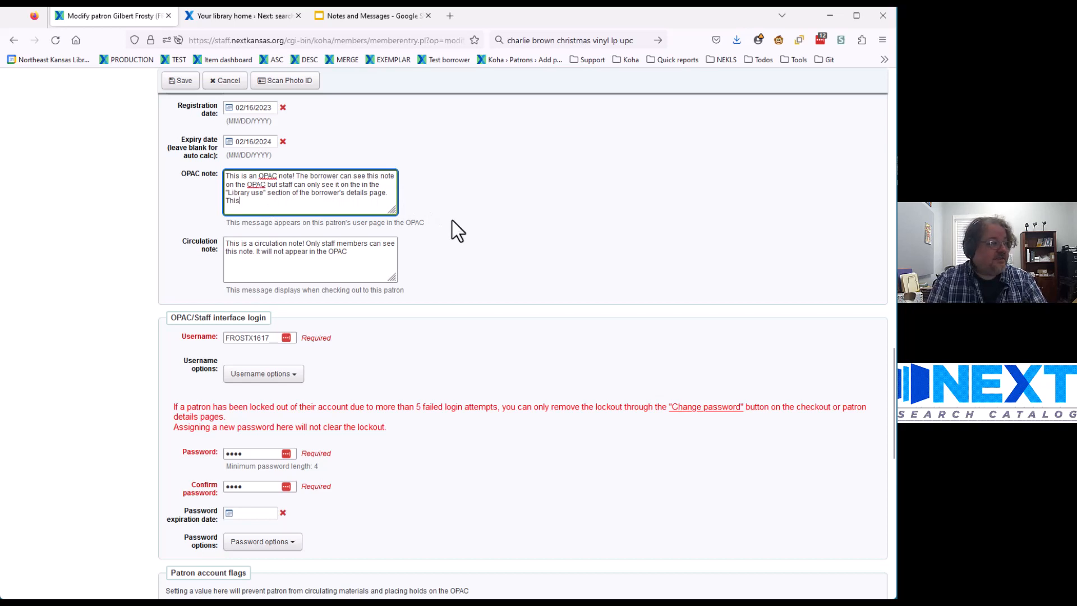
pyautogui.write(' is an a')
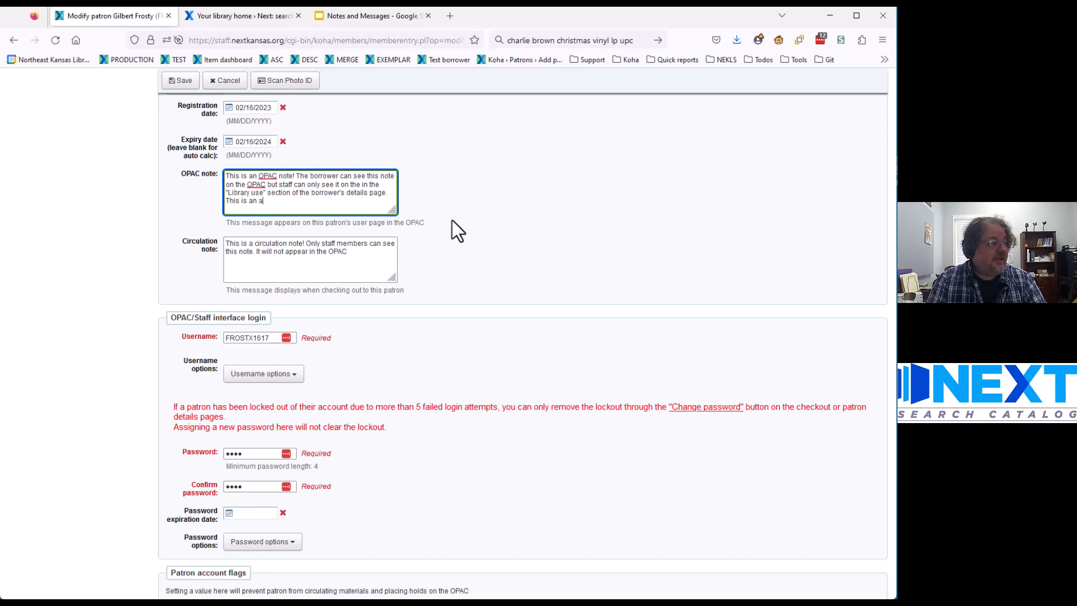
pyautogui.write('ddition to a borrower')
pyautogui.write('OPAC ')
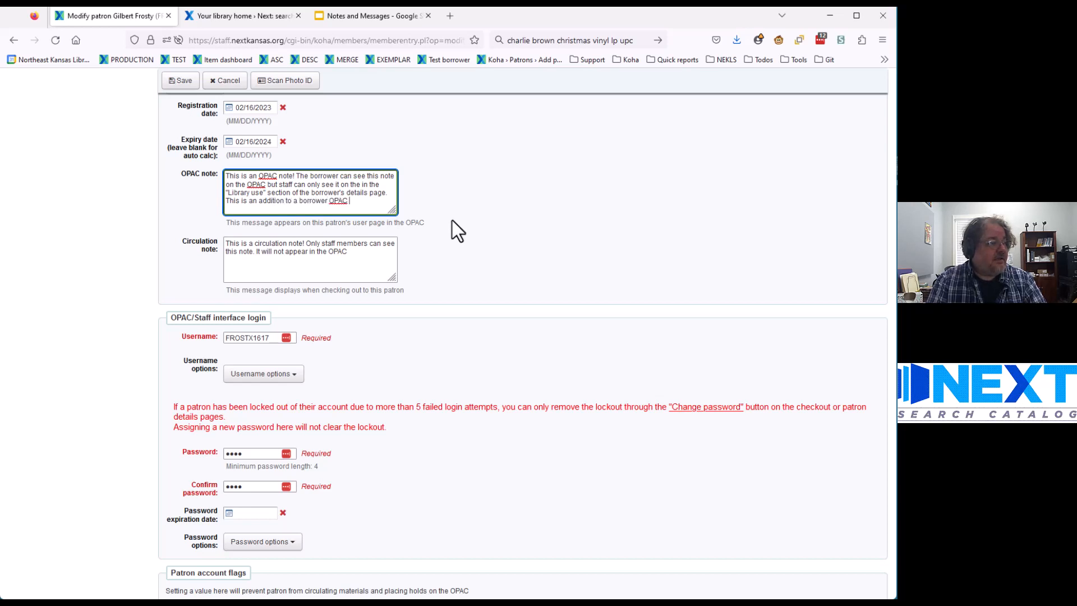
pyautogui.write('note.')
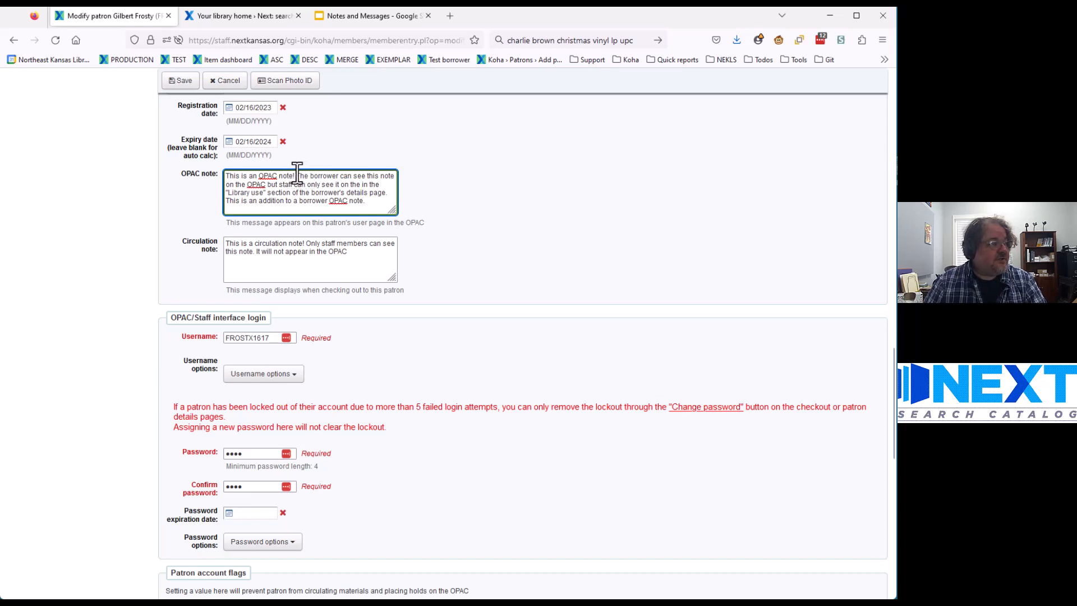
# Step: Delete the opening sentence 'This is an OPAC note!' and empty the Circulation note
pyautogui.moveTo(297, 174); pyautogui.dragTo(200, 173)
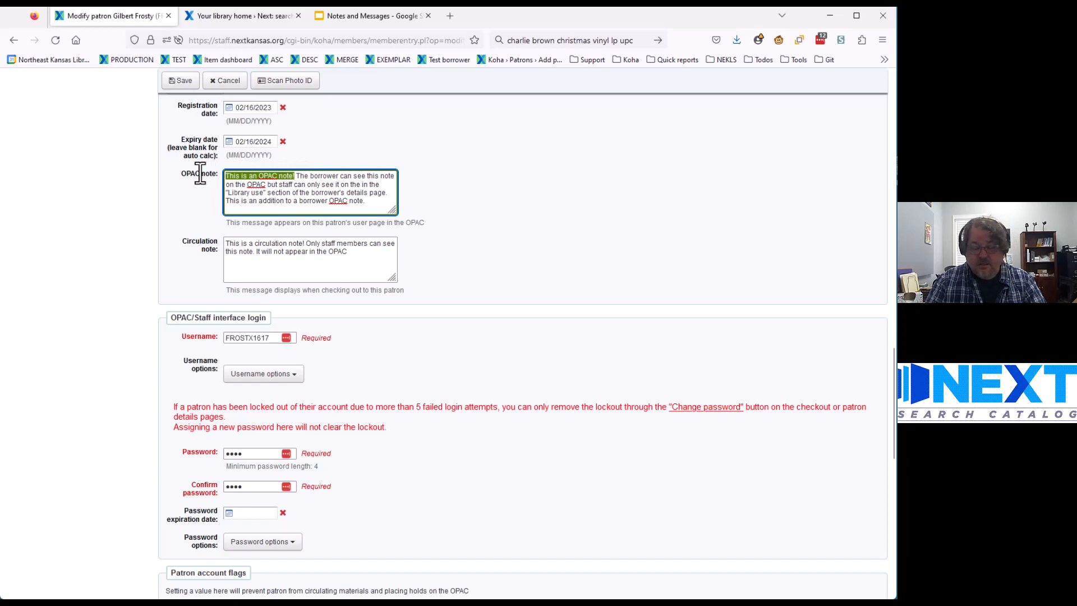
pyautogui.press('BackSpace')
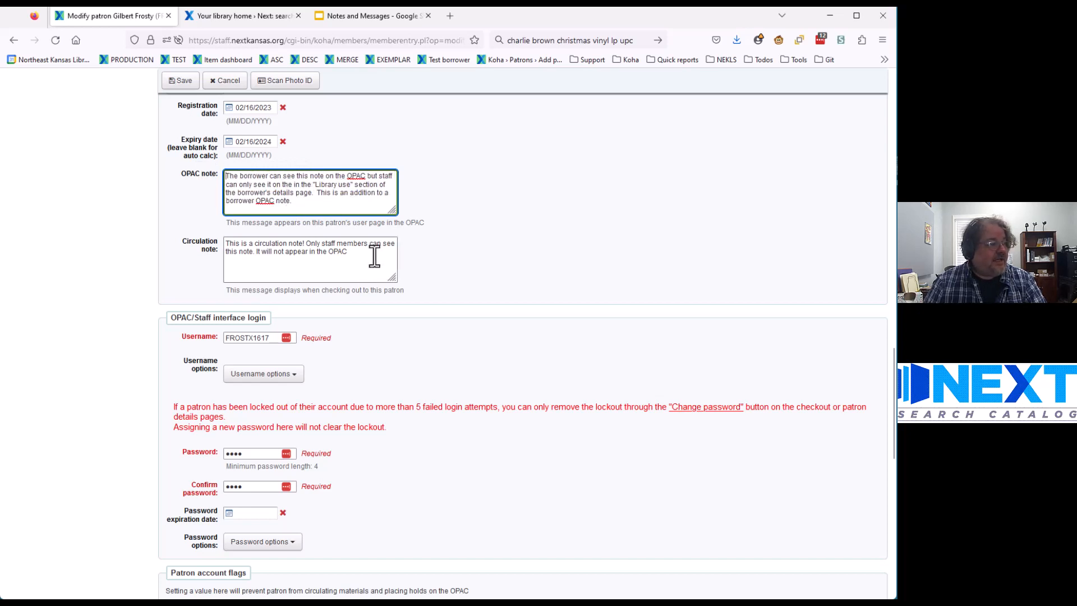
pyautogui.moveTo(367, 251); pyautogui.dragTo(128, 225)
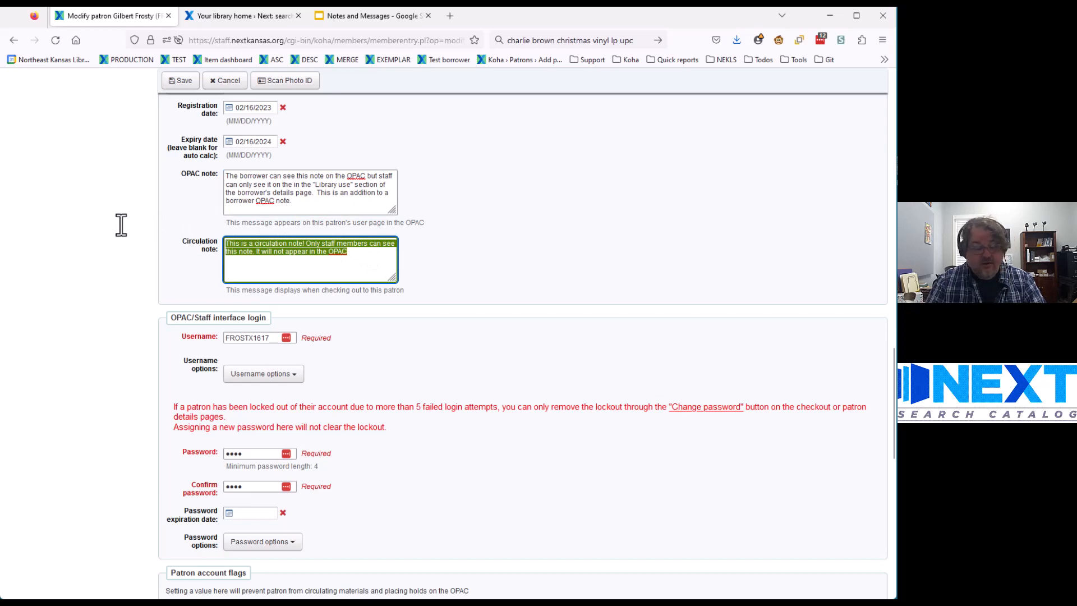
pyautogui.press('Delete')
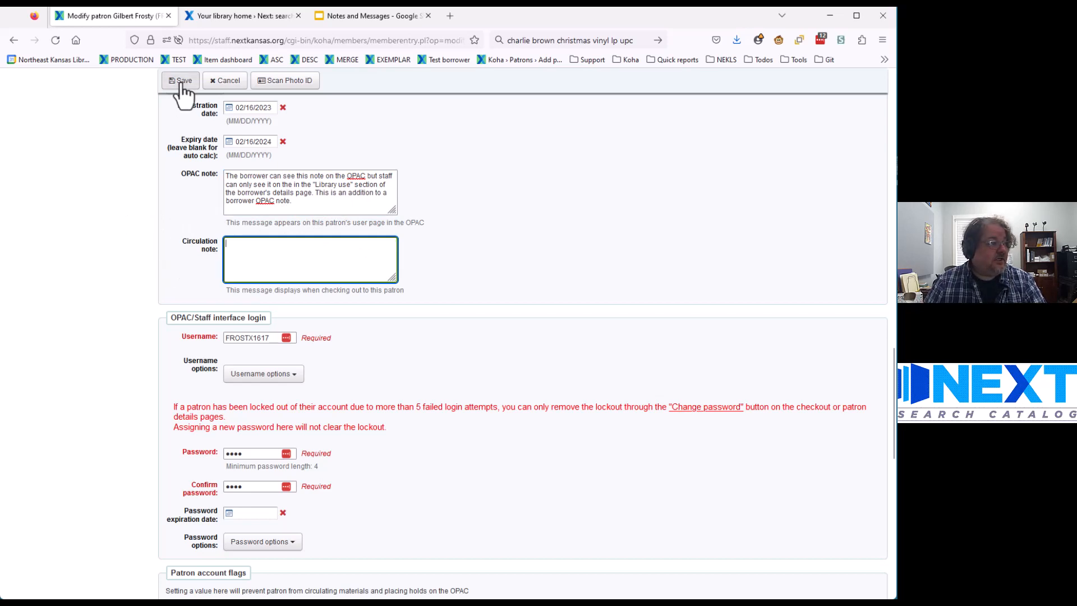
pyautogui.click(182, 82)
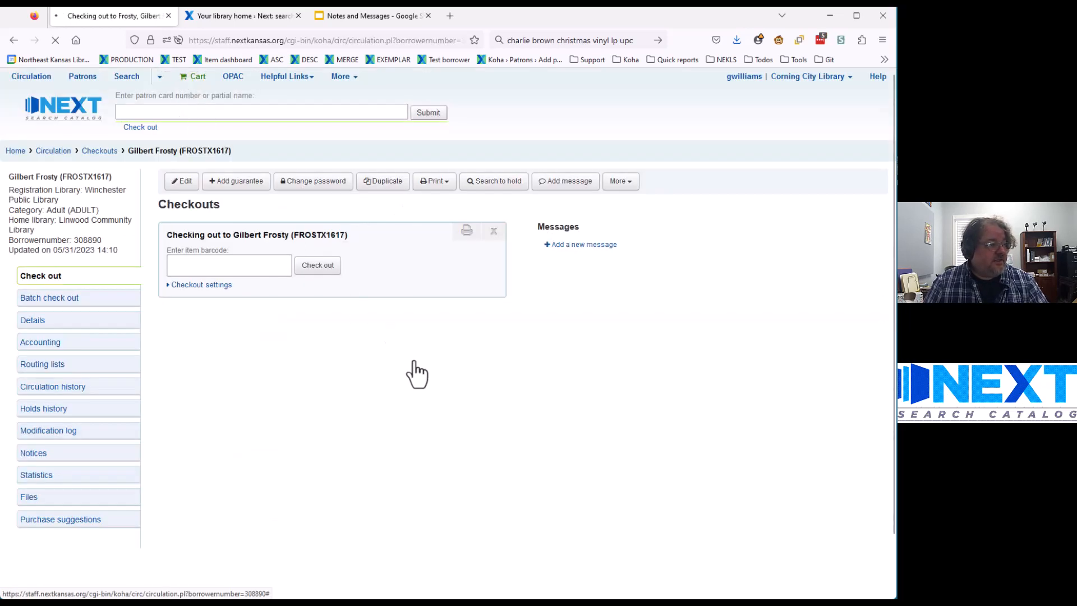
pyautogui.click(802, 214)
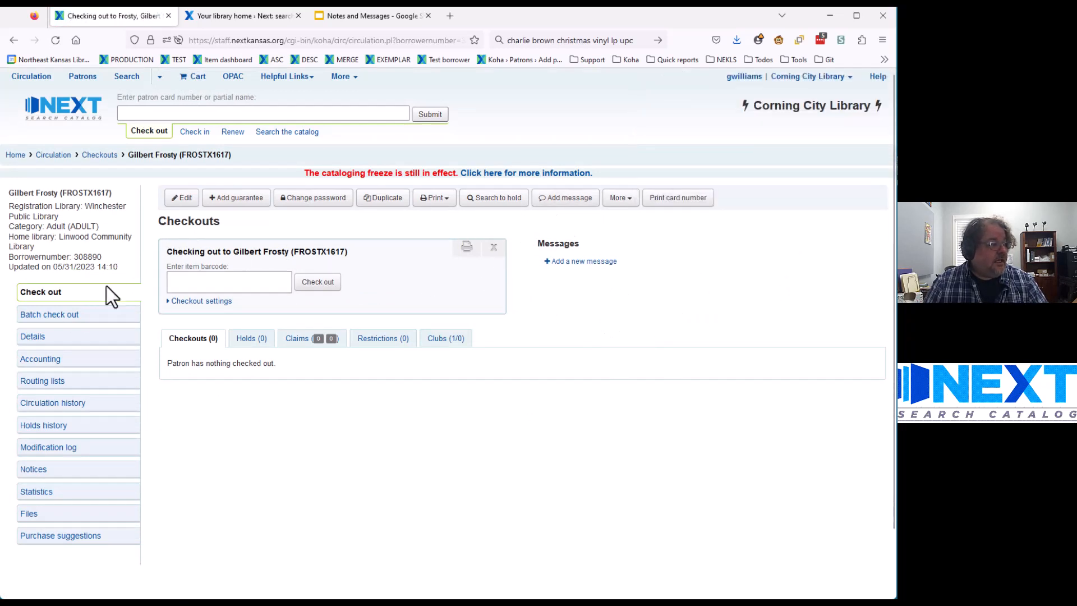
pyautogui.click(46, 342)
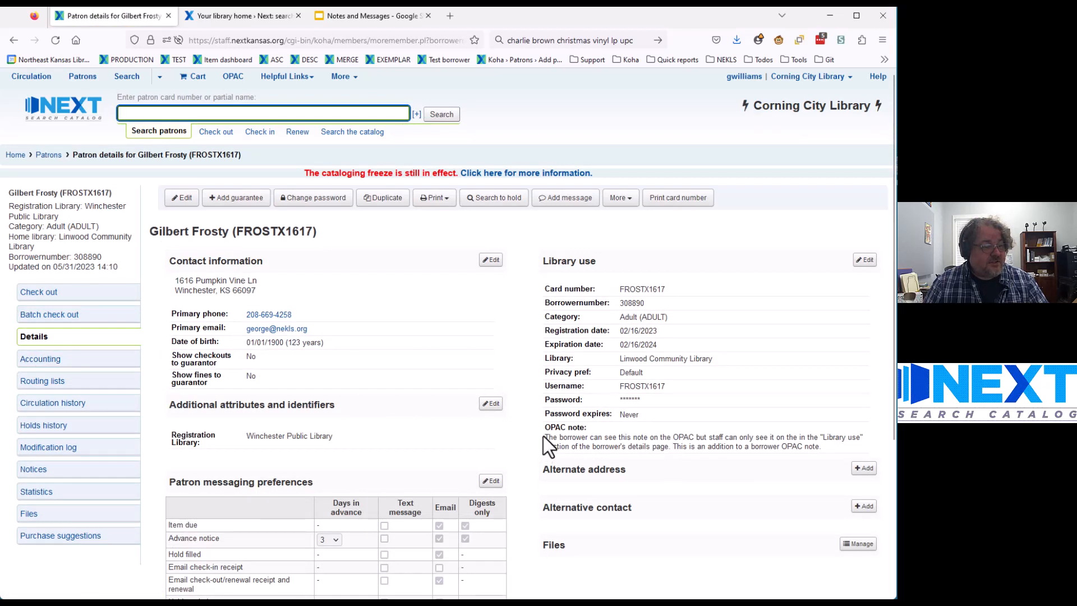
pyautogui.click(673, 447)
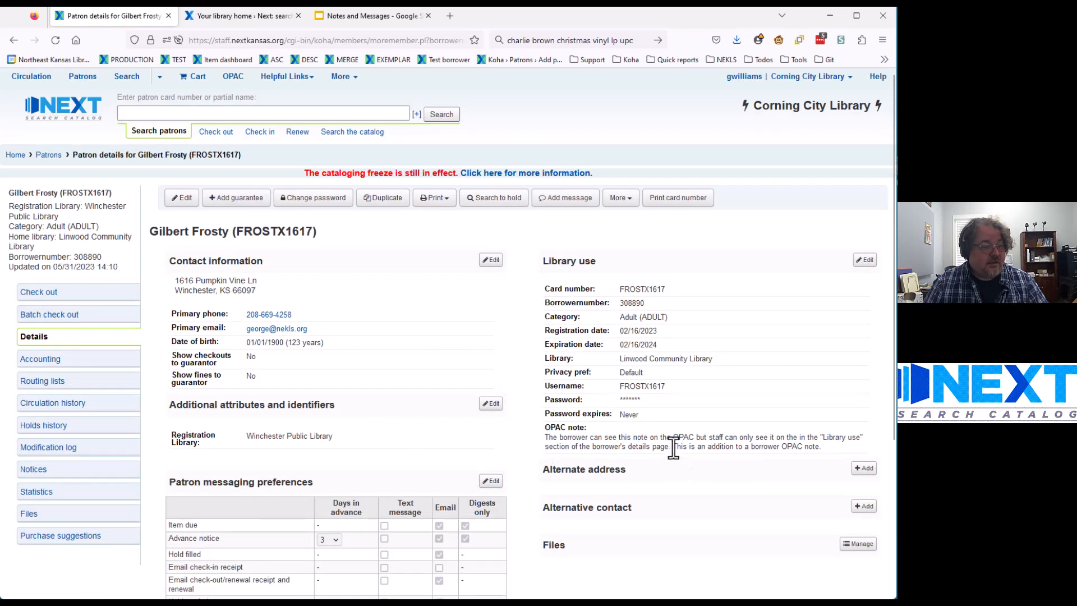
pyautogui.moveTo(673, 450); pyautogui.dragTo(823, 447)
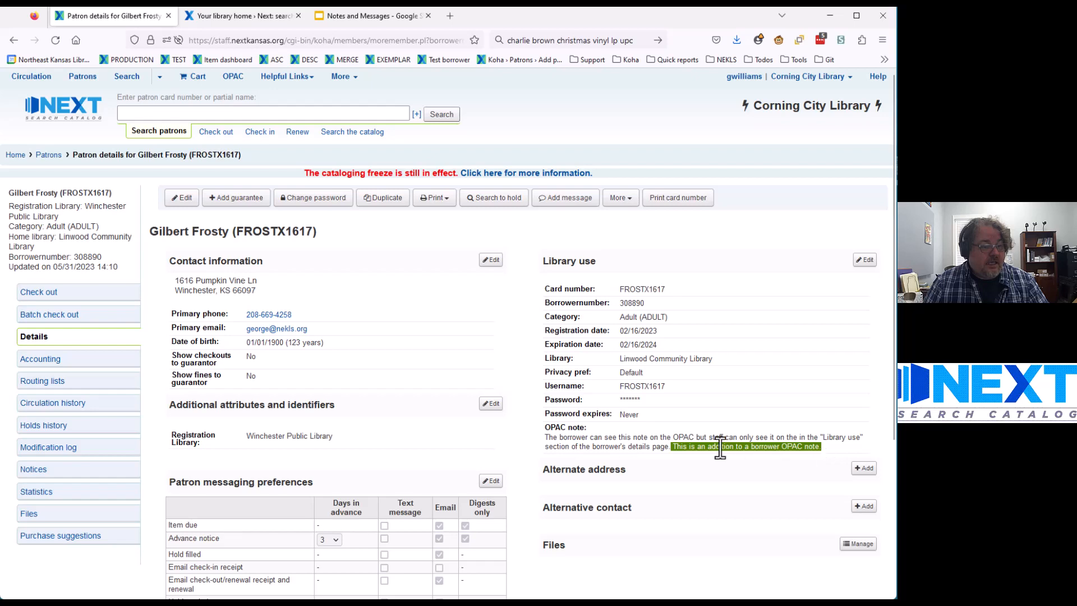
pyautogui.click(826, 453)
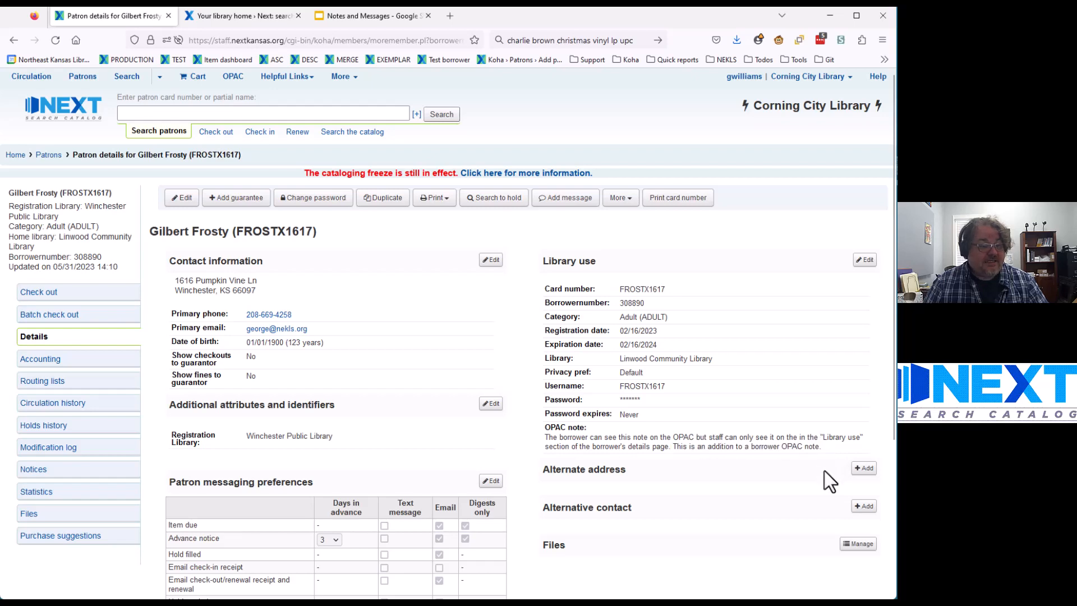
# Step: Reload the OPAC summary to see the revised Messages for you note, then return to the staff details page
pyautogui.click(254, 12)
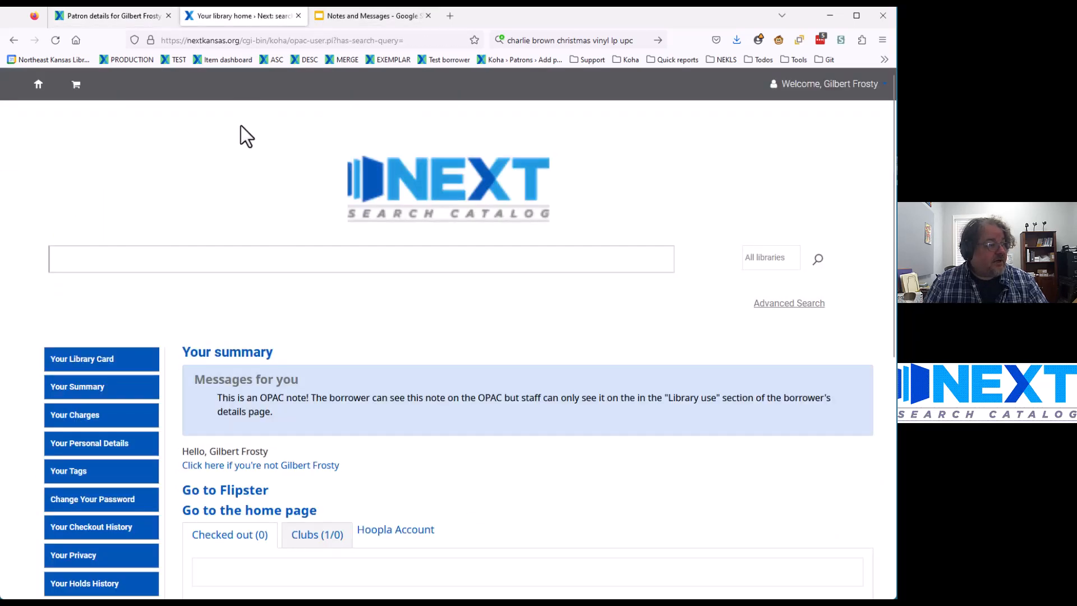
pyautogui.click(55, 39)
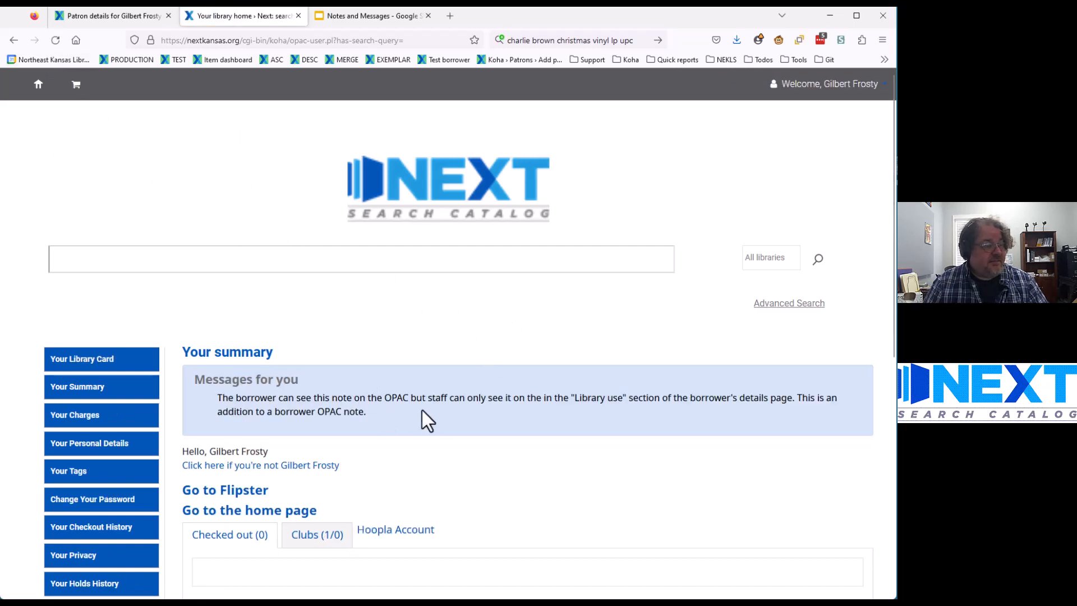
pyautogui.click(78, 16)
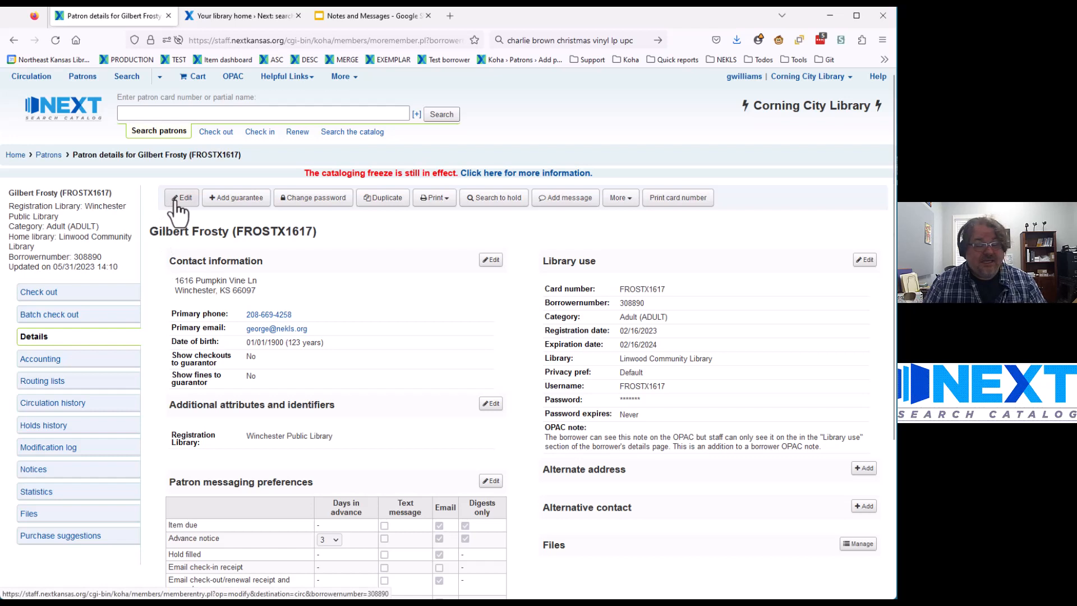
# Step: Switch the working library from Corning City Library to Linwood Community Library
pyautogui.click(829, 82)
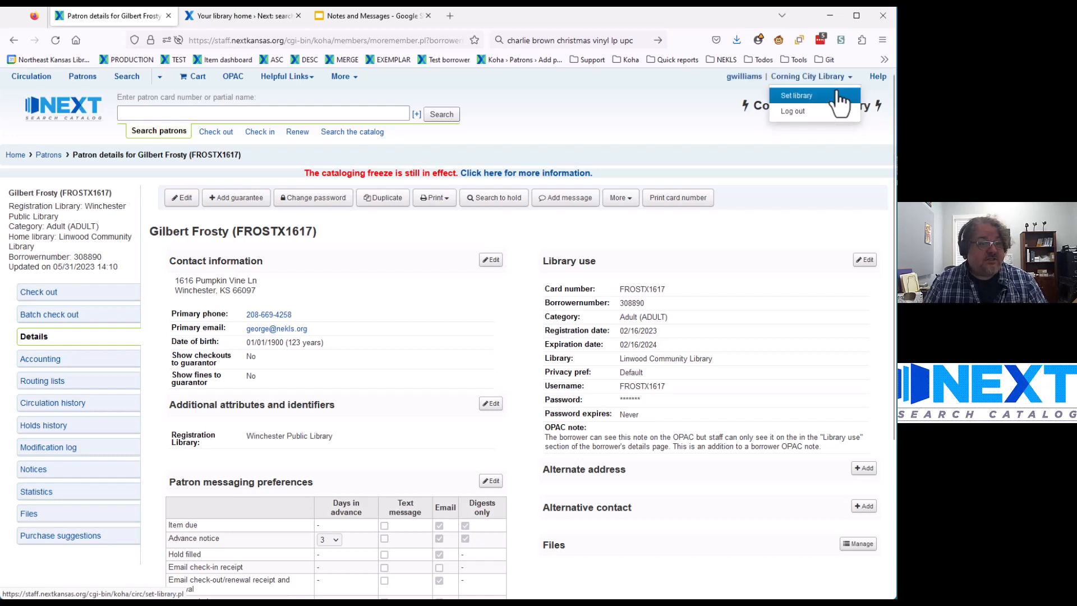
pyautogui.click(837, 93)
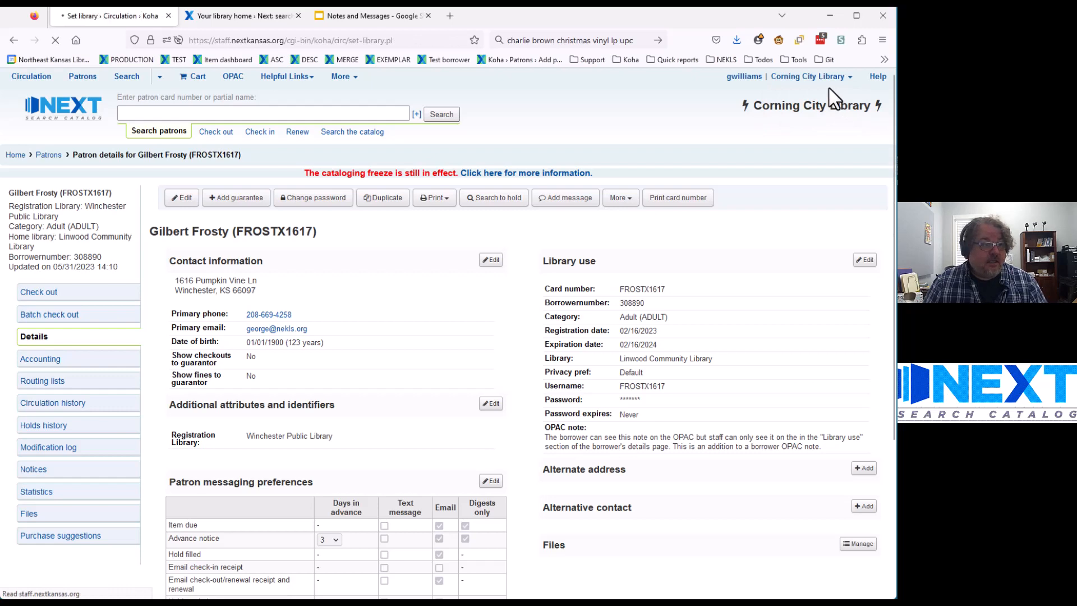
pyautogui.click(405, 241)
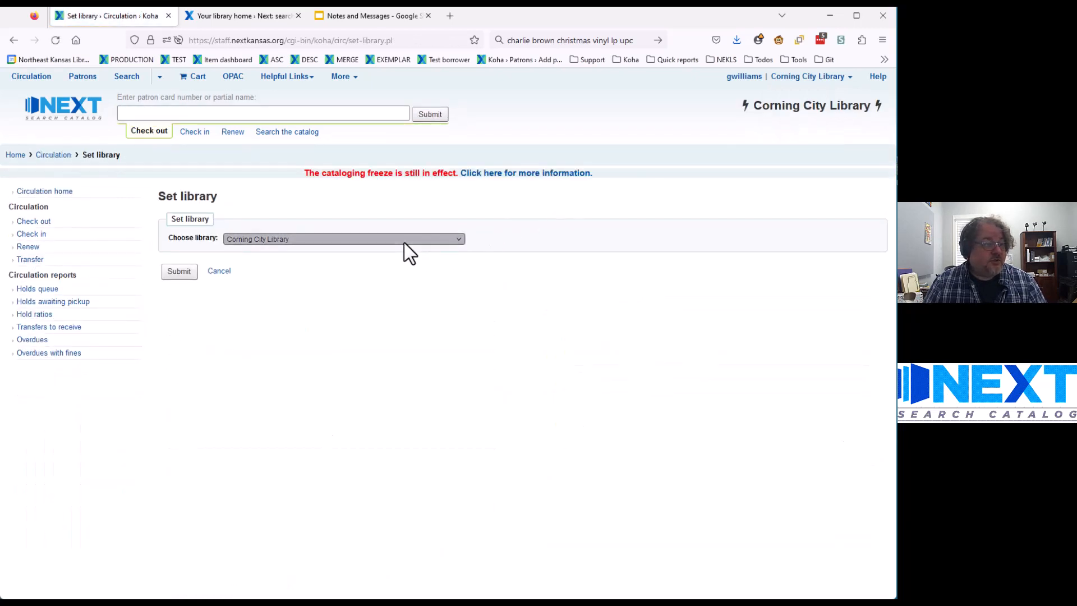
pyautogui.scroll(-4, 312, 373)
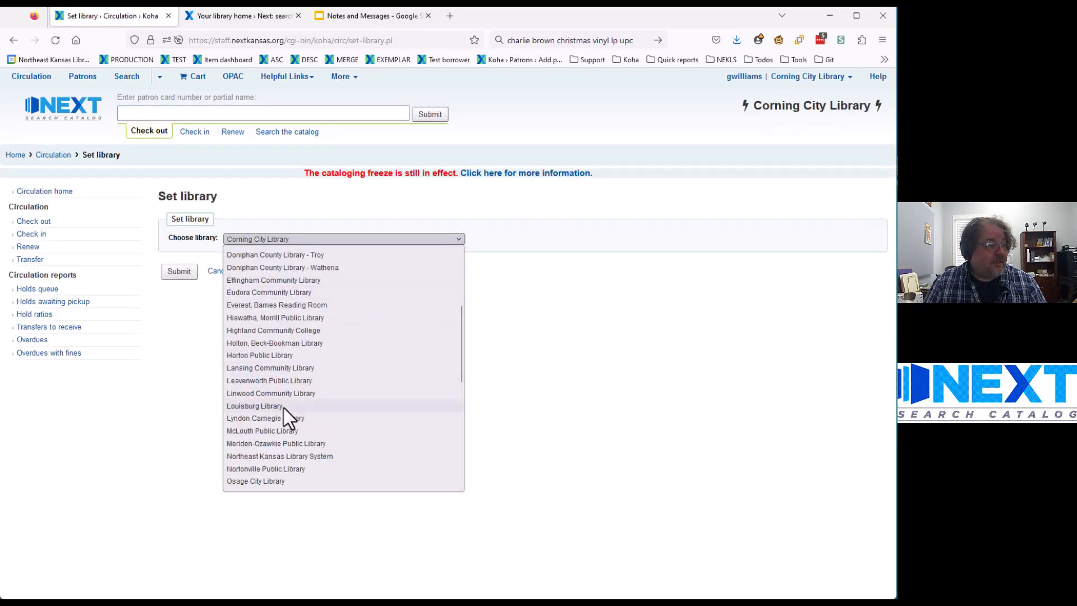
pyautogui.click(270, 394)
pyautogui.click(175, 273)
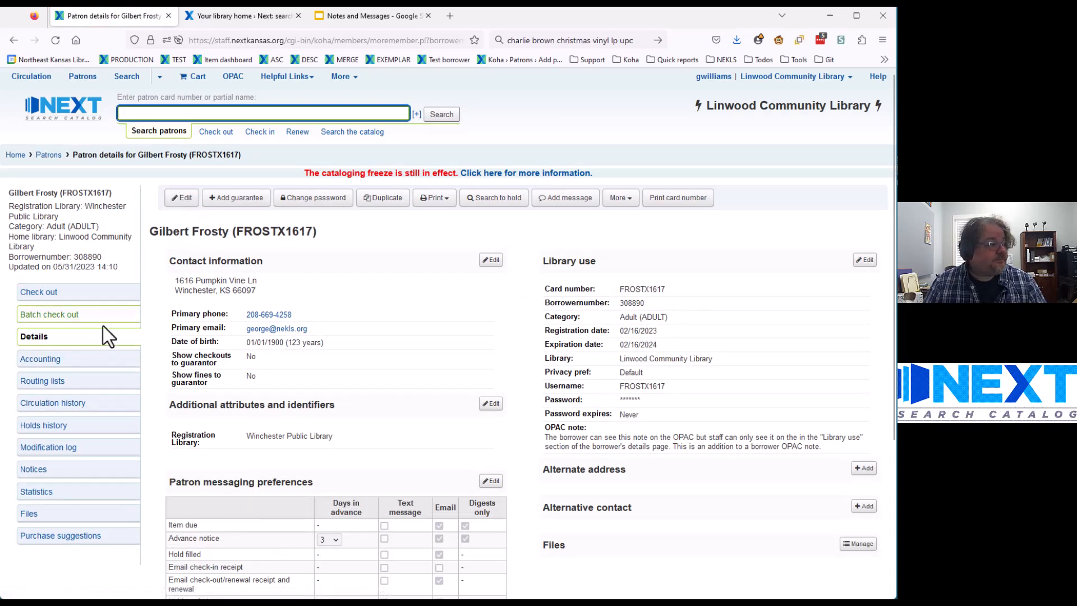
# Step: View the patron's Check out, Circulation history and Accounting pages, ending on Check out
pyautogui.click(41, 298)
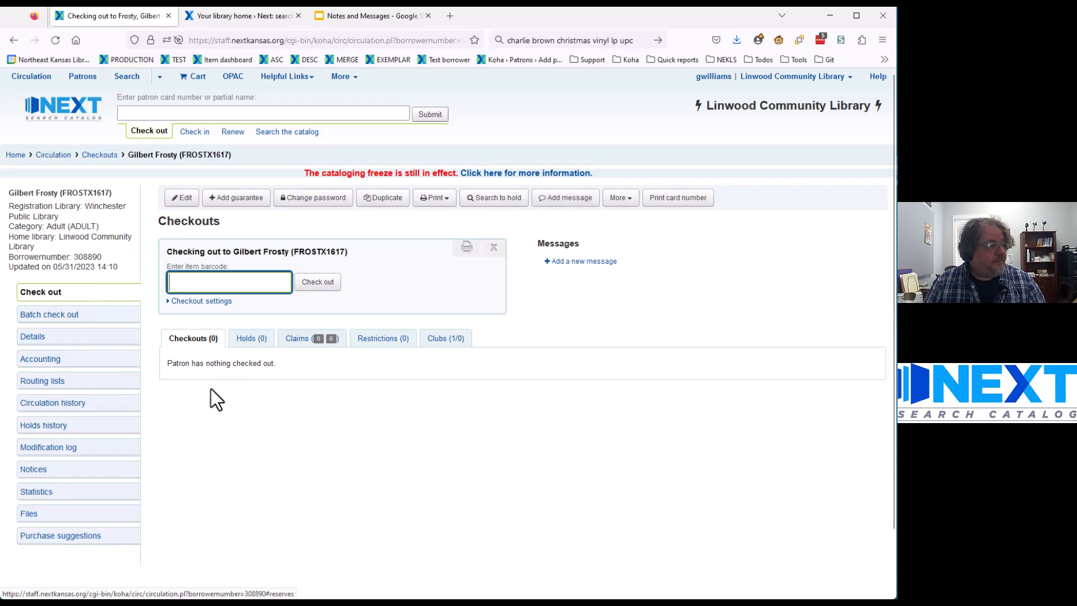
pyautogui.click(40, 406)
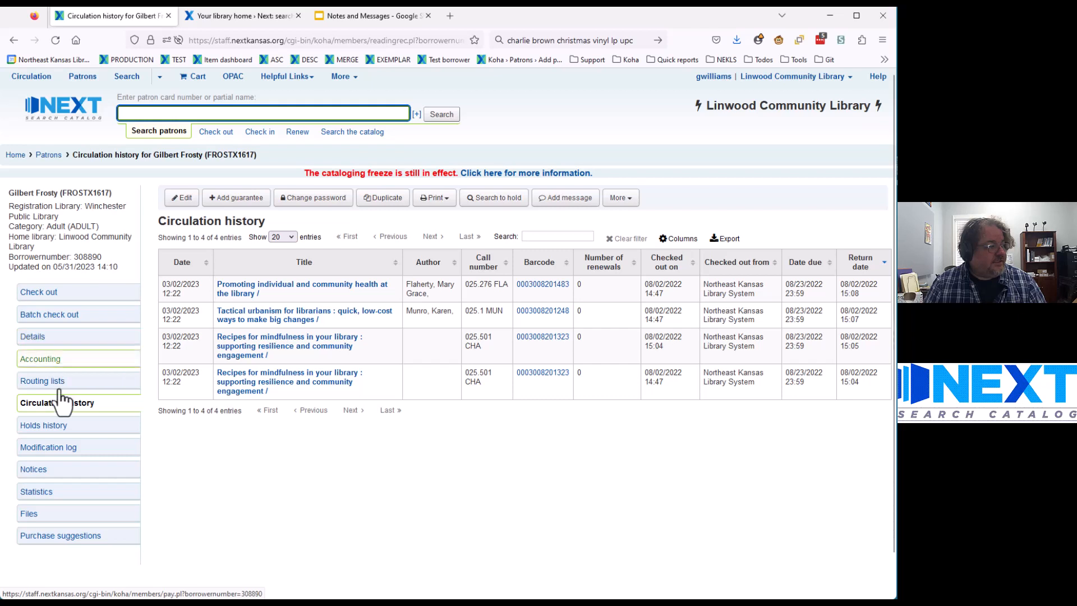
pyautogui.click(39, 363)
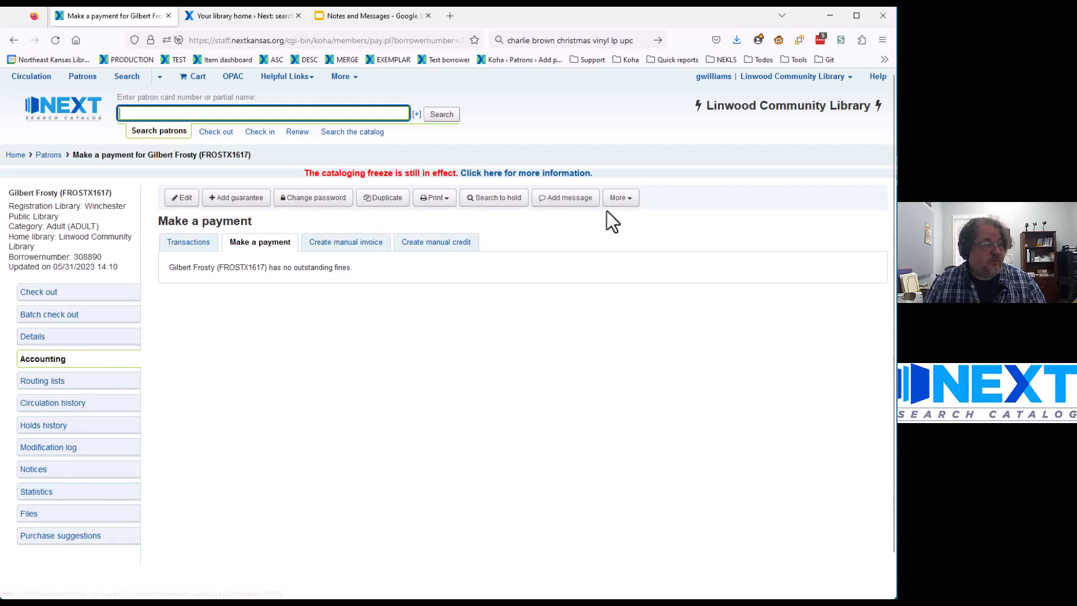
pyautogui.click(40, 292)
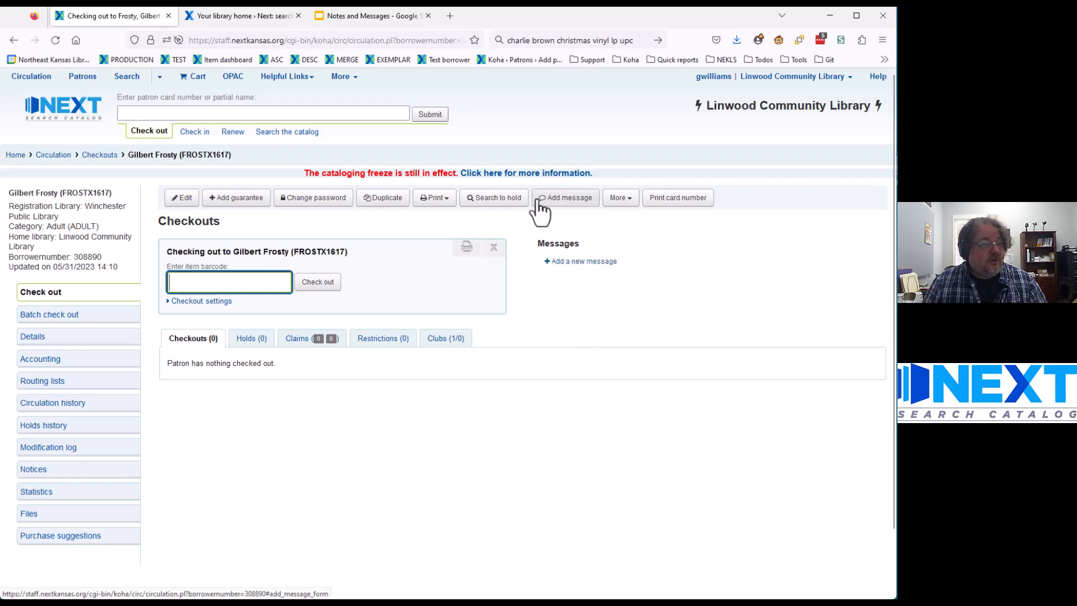
# Step: Dismiss the message form twice and go to the patron's Details page
pyautogui.click(578, 263)
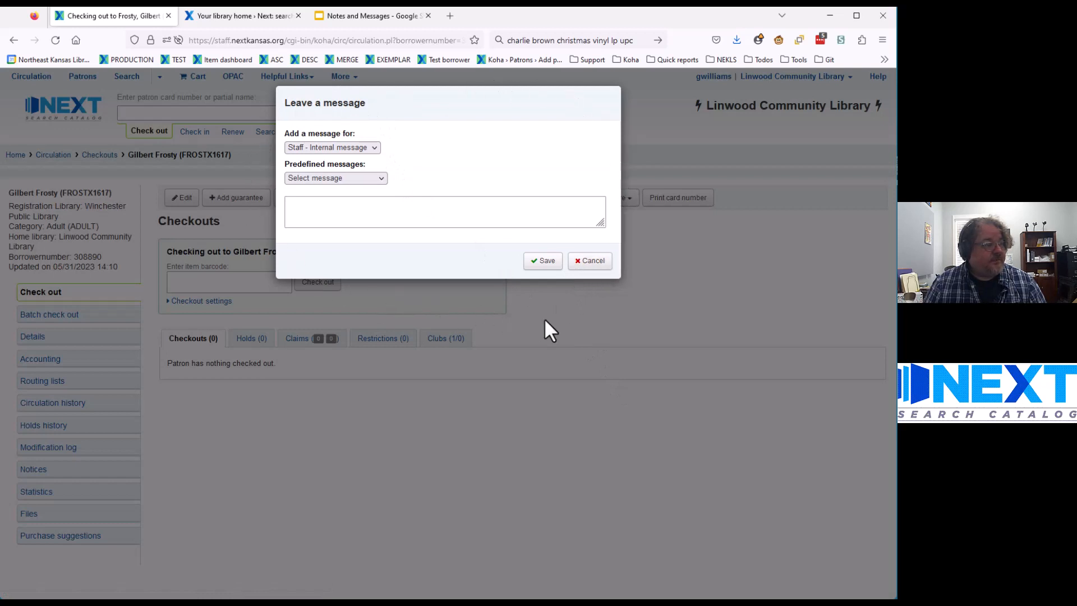
pyautogui.click(592, 263)
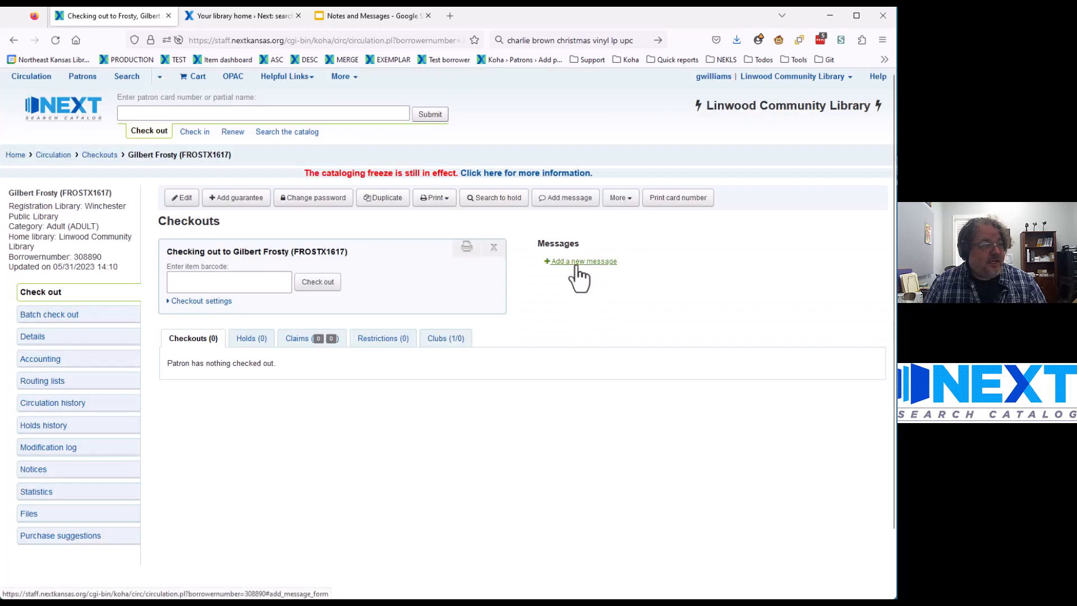
pyautogui.click(558, 199)
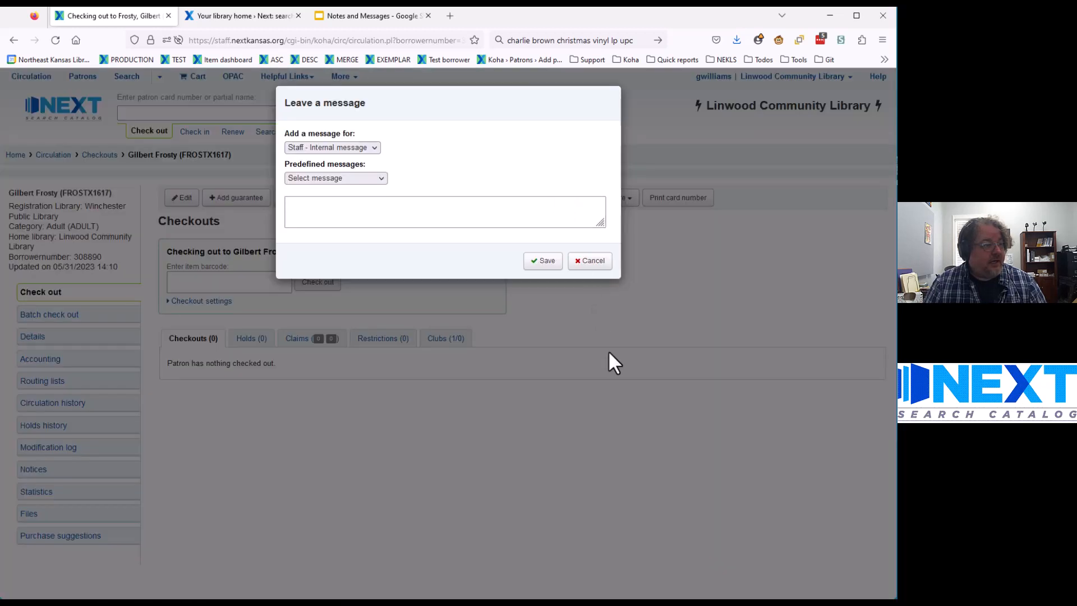
pyautogui.click(589, 260)
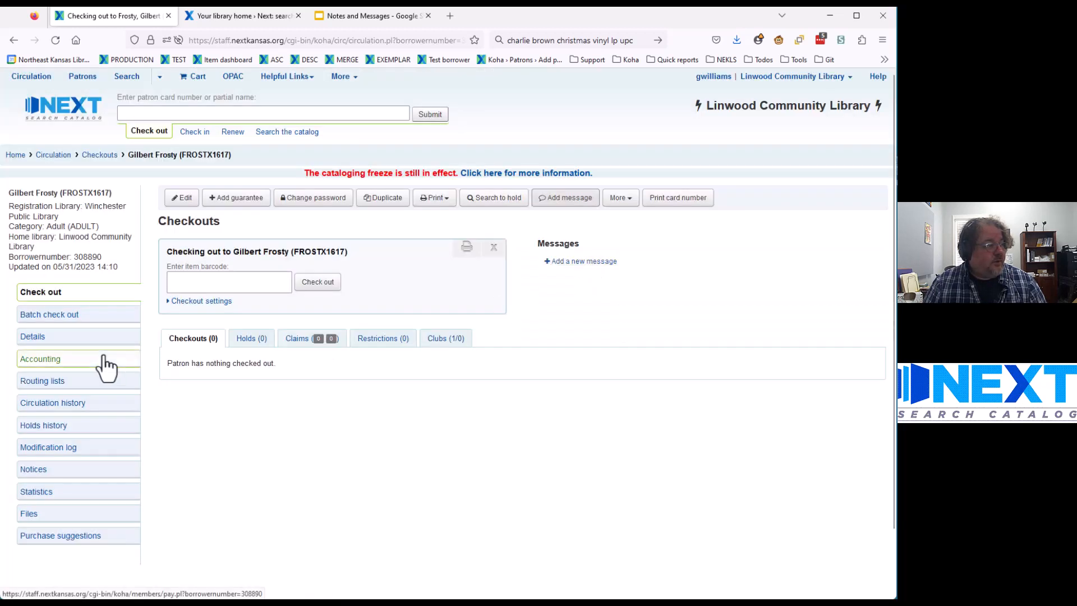
pyautogui.click(48, 337)
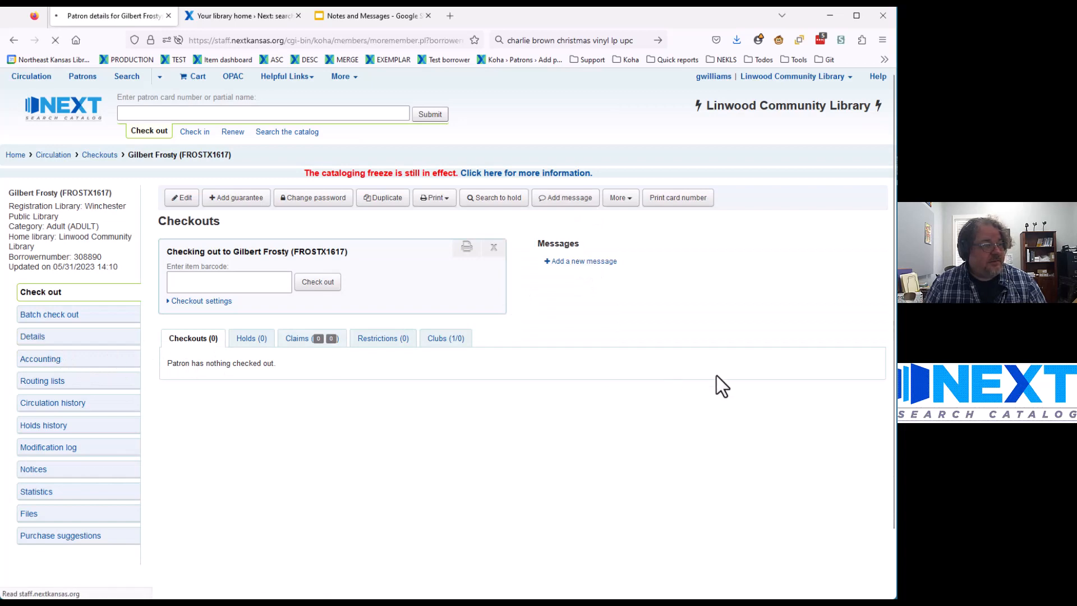
# Step: Save a Staff - Internal message reading 'only staff can see this message.'
pyautogui.click(563, 198)
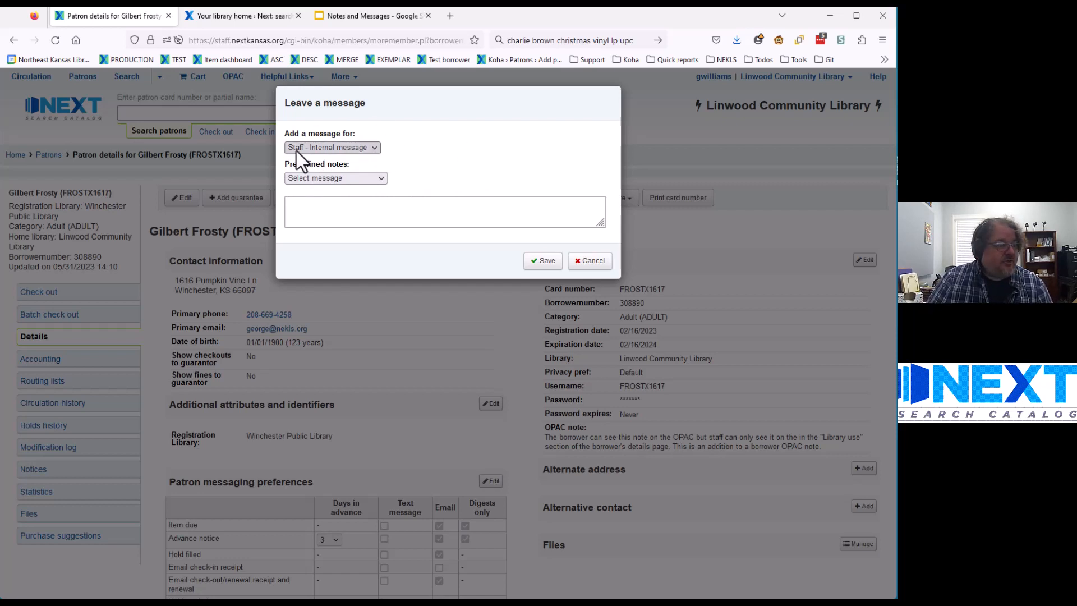
pyautogui.click(374, 148)
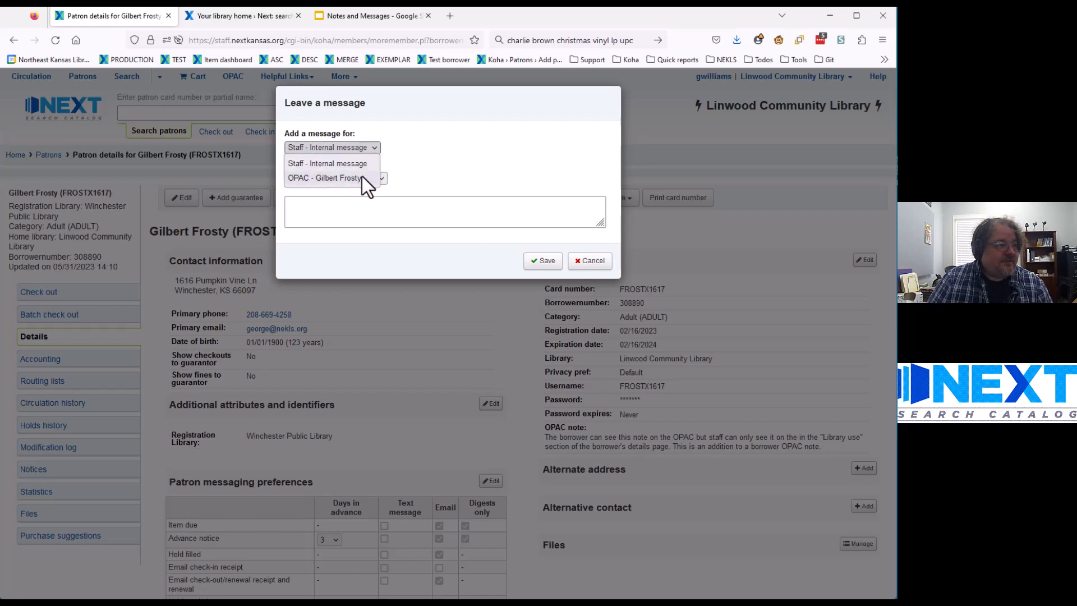
pyautogui.click(331, 164)
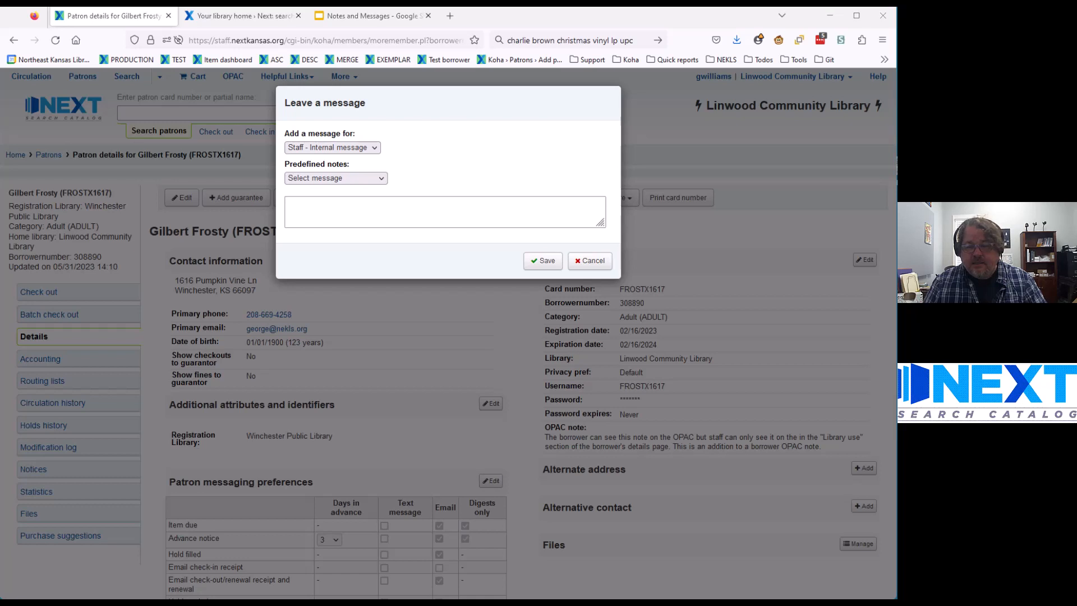
pyautogui.click(341, 208)
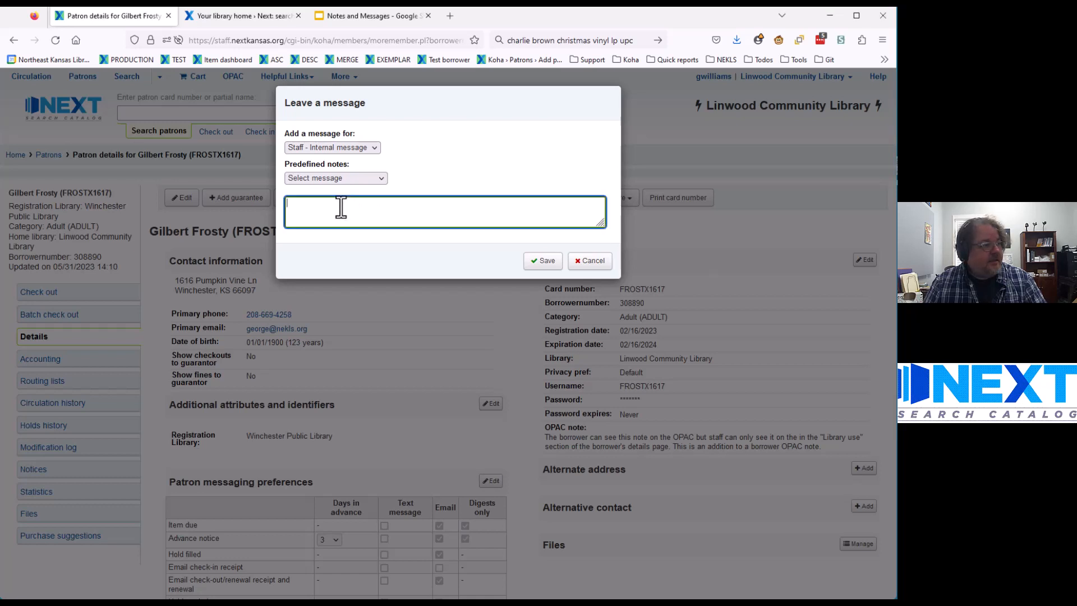
pyautogui.write('This is an internal message - only staff can see this message')
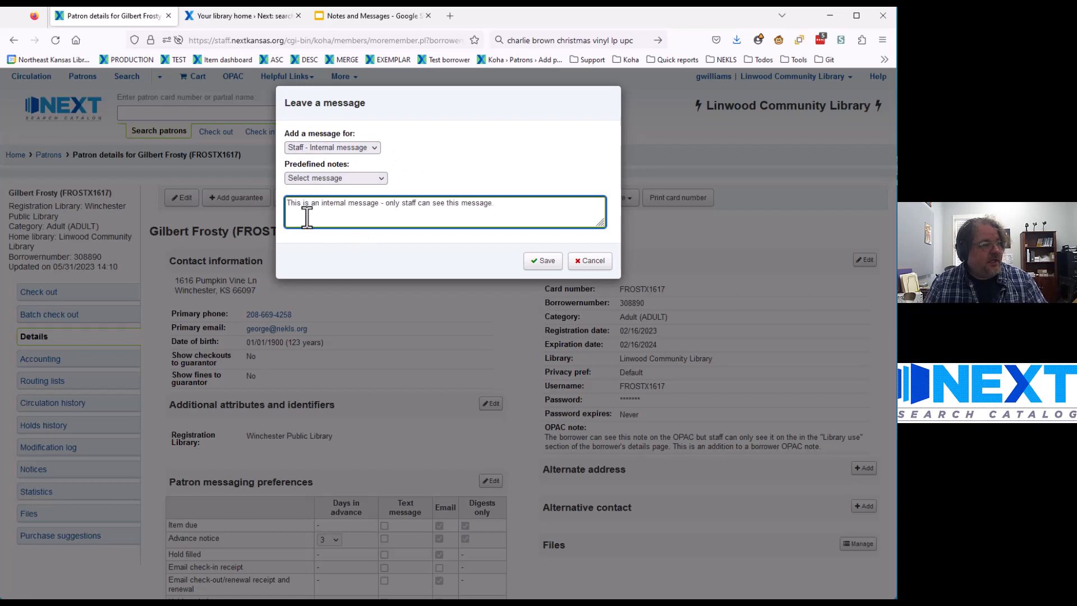
pyautogui.write('.')
pyautogui.click(542, 261)
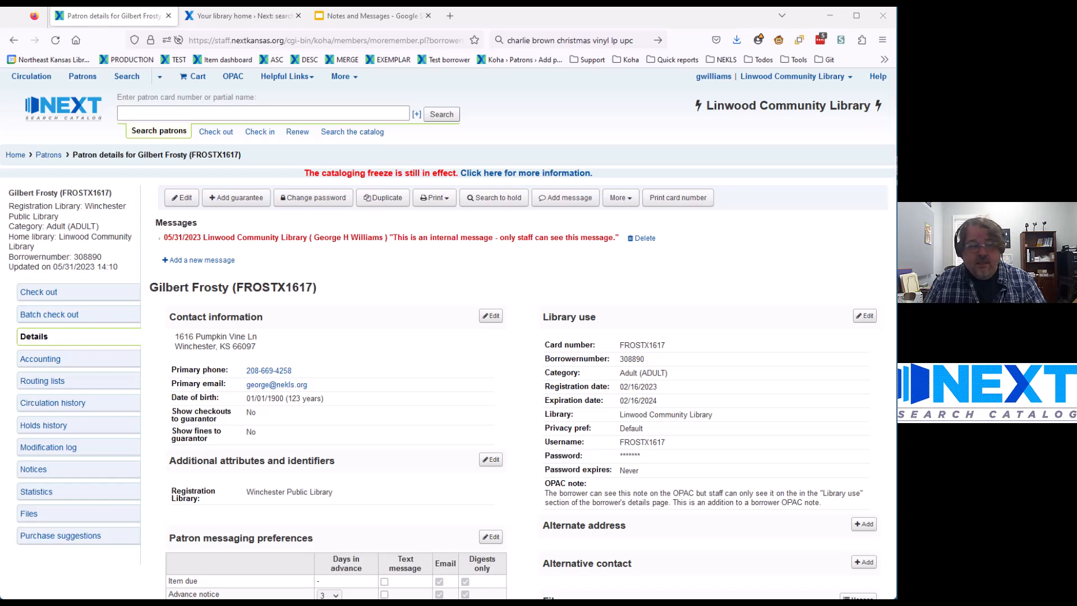
# Step: Save a pasted message addressed to the patron's OPAC, then return to the Checkouts page
pyautogui.click(565, 202)
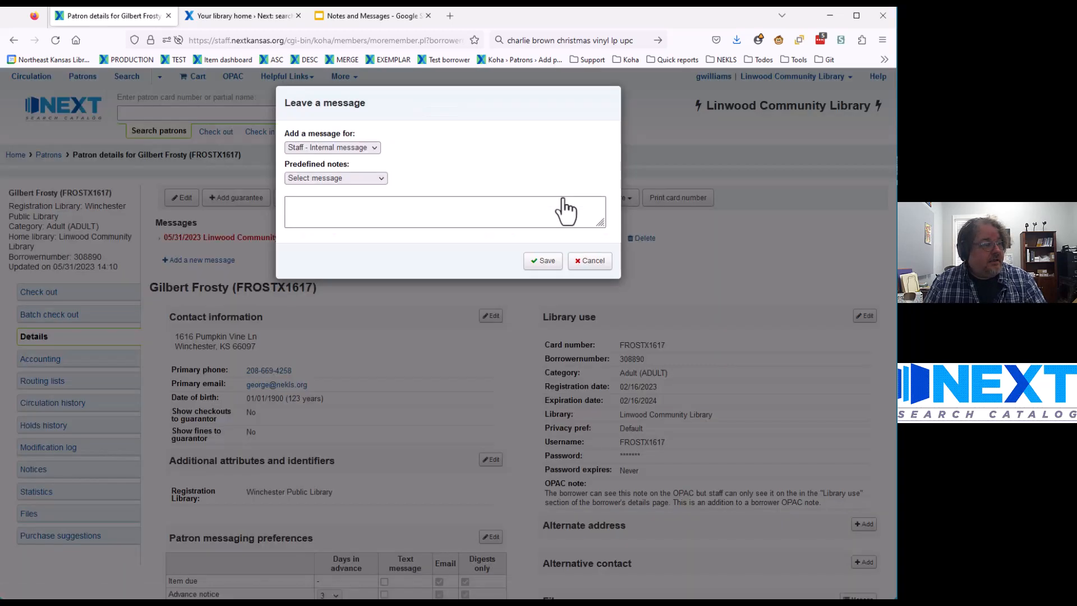
pyautogui.click(350, 147)
pyautogui.click(333, 172)
pyautogui.click(314, 216)
pyautogui.write('This is an OPAC message - the borrower can see this in the OPAC and staff can see it in the staff client')
pyautogui.click(542, 263)
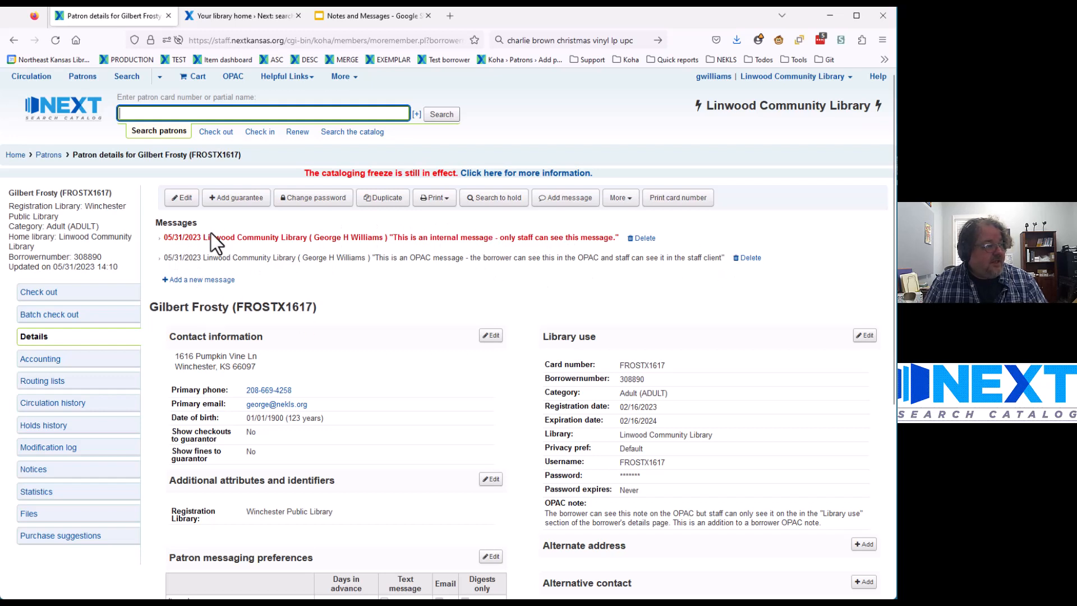
pyautogui.click(50, 312)
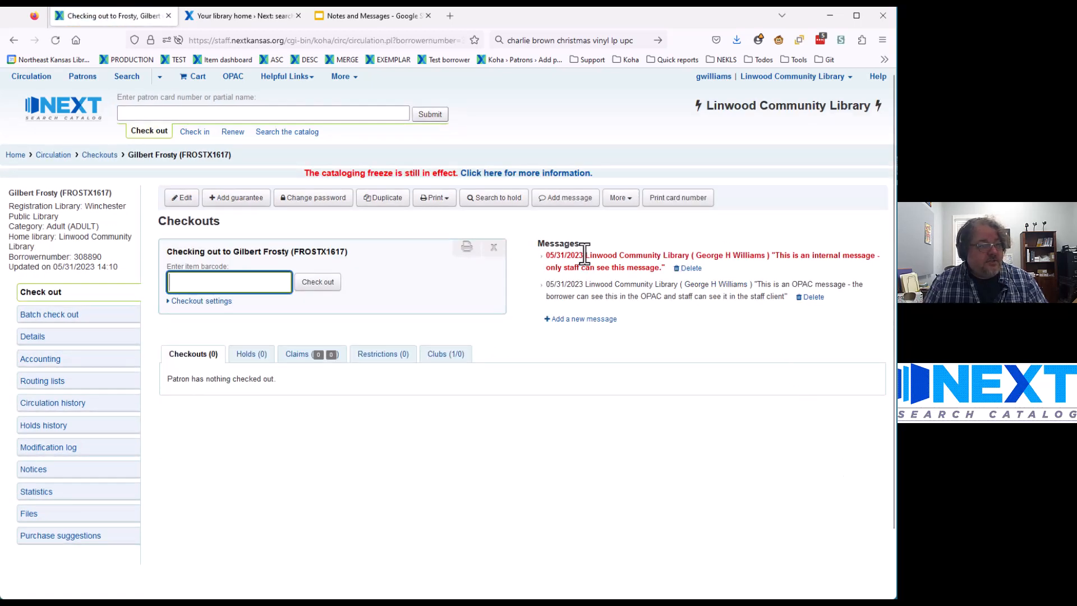
# Step: Inspect the internal message's date, originating library and author, then switch to the OPAC page
pyautogui.moveTo(546, 257); pyautogui.dragTo(585, 257)
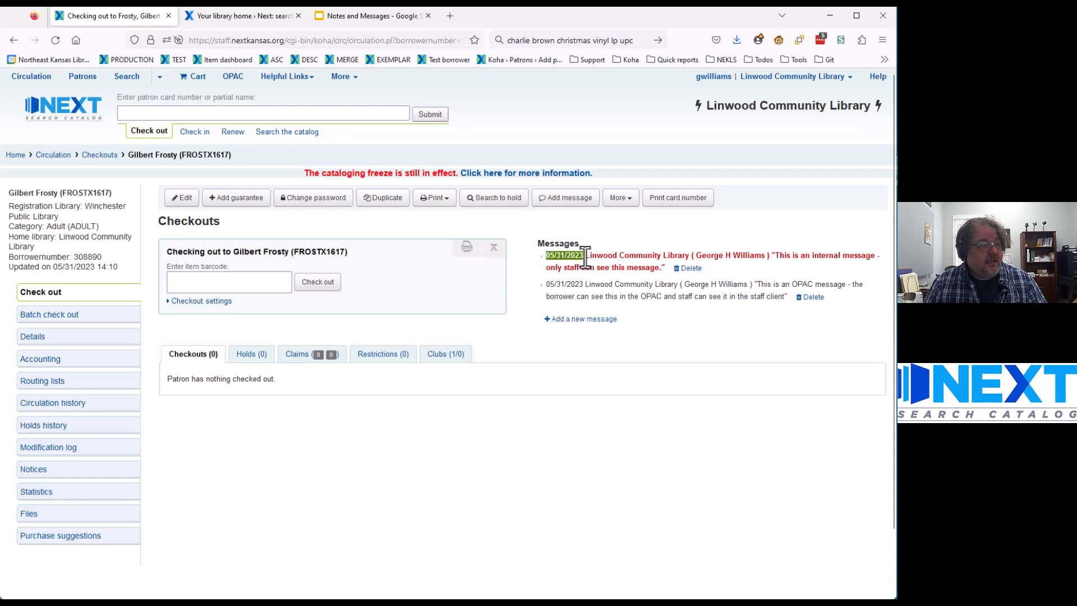
pyautogui.moveTo(585, 257); pyautogui.dragTo(689, 257)
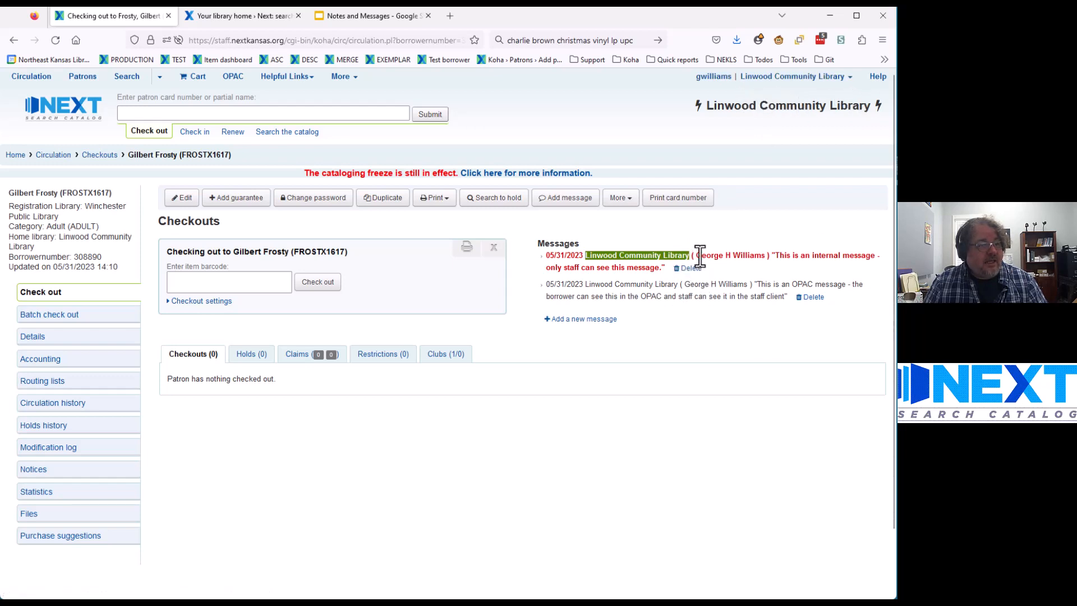
pyautogui.moveTo(696, 255); pyautogui.dragTo(765, 255)
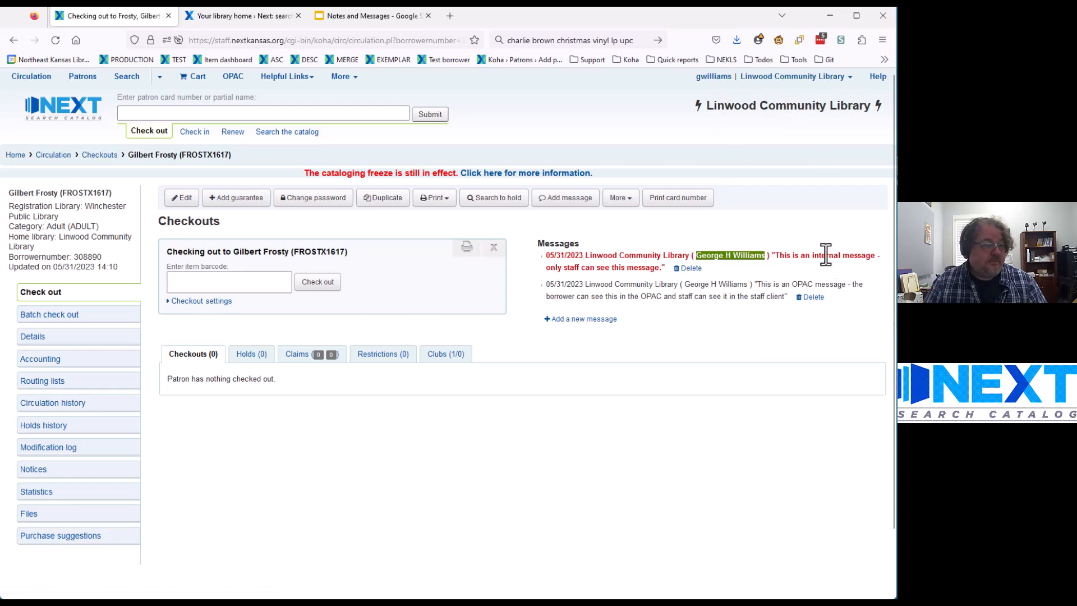
pyautogui.click(777, 222)
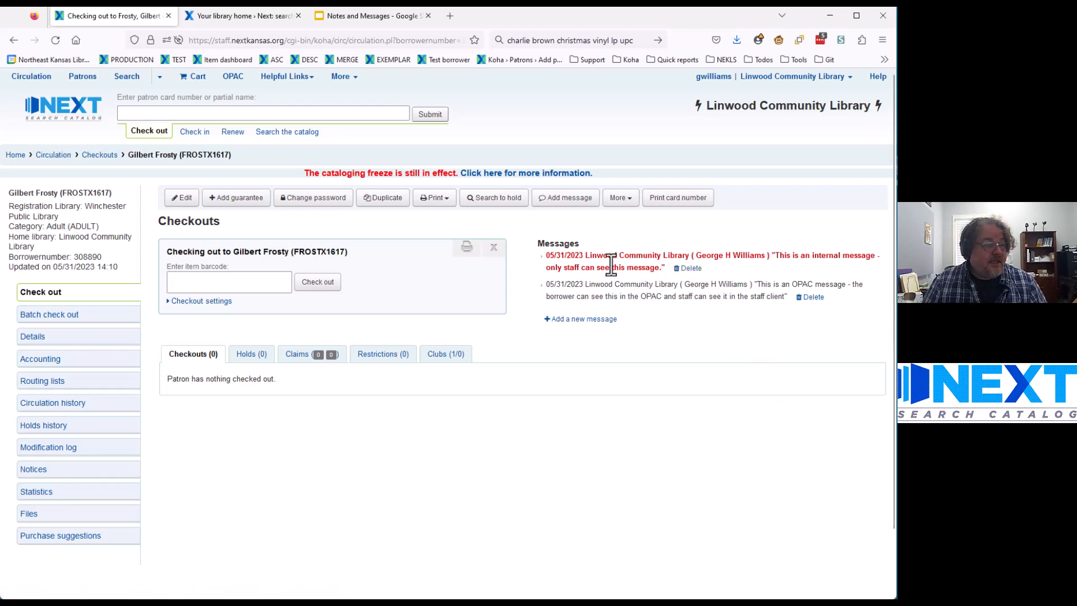
pyautogui.moveTo(584, 255); pyautogui.dragTo(608, 255)
pyautogui.click(735, 277)
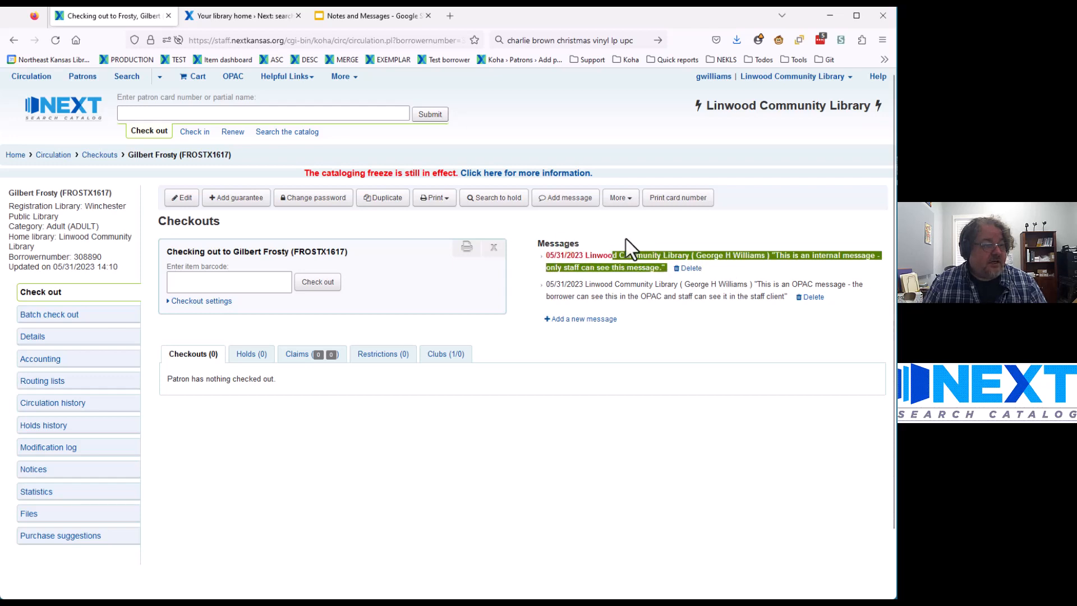
pyautogui.click(626, 239)
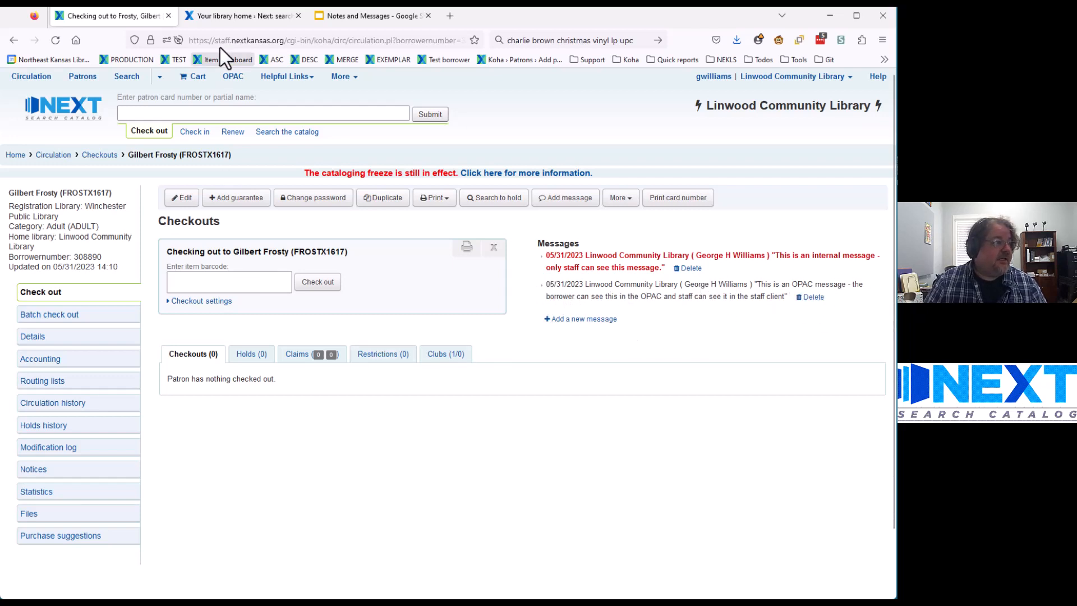
pyautogui.click(222, 15)
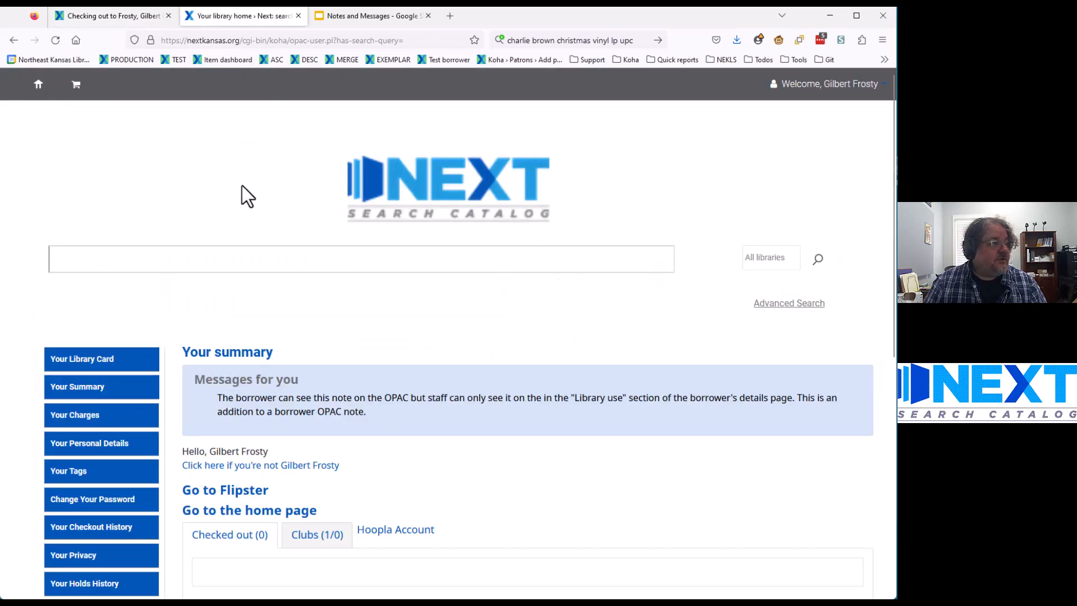
# Step: Reload the OPAC summary and review the new message under Messages for you
pyautogui.click(49, 40)
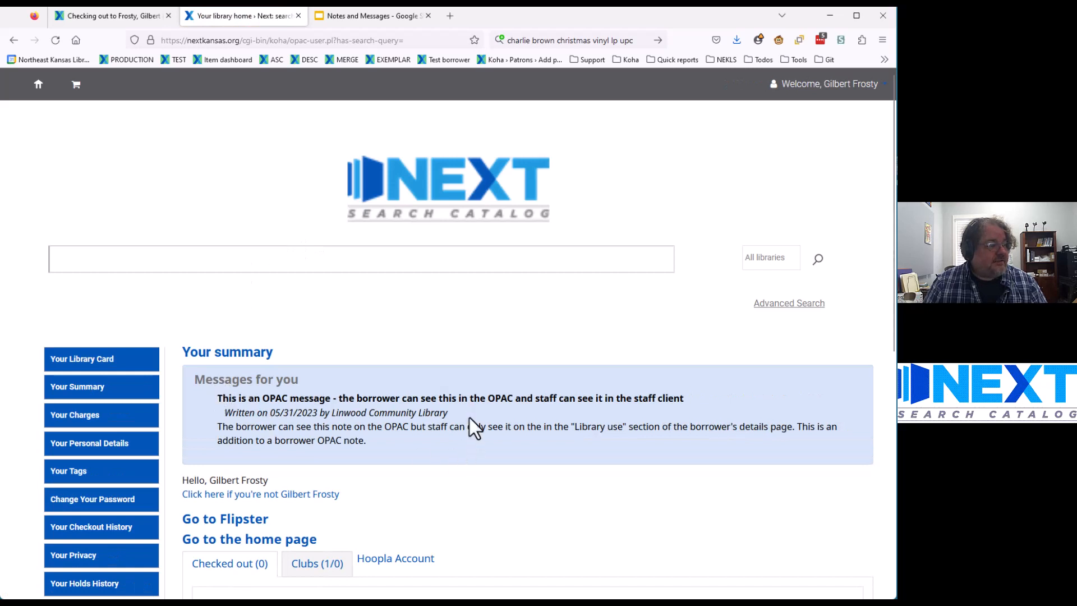
pyautogui.moveTo(470, 418); pyautogui.dragTo(217, 396)
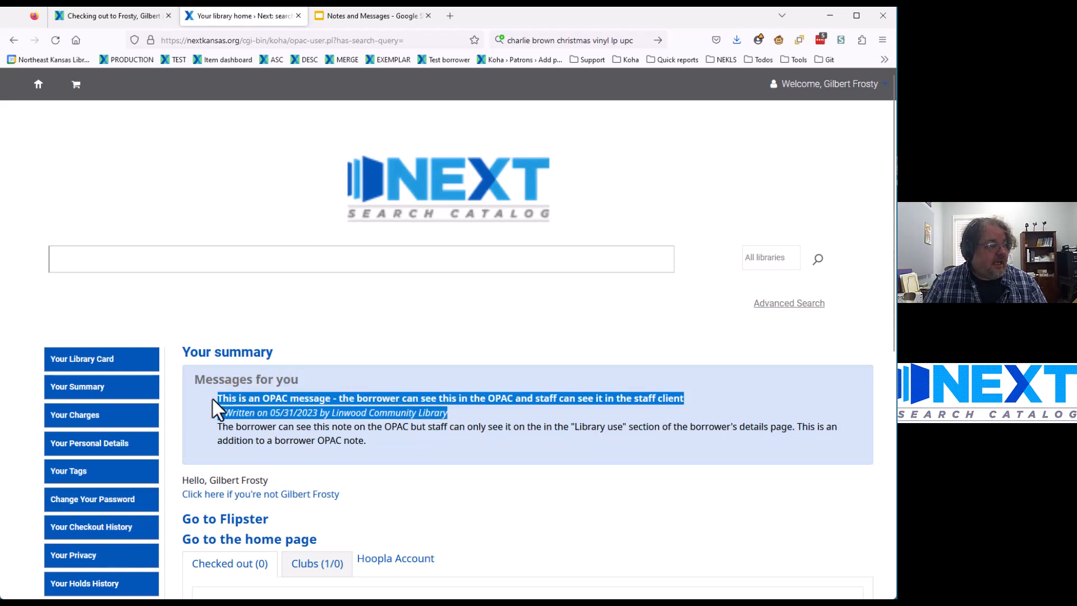
pyautogui.click(463, 413)
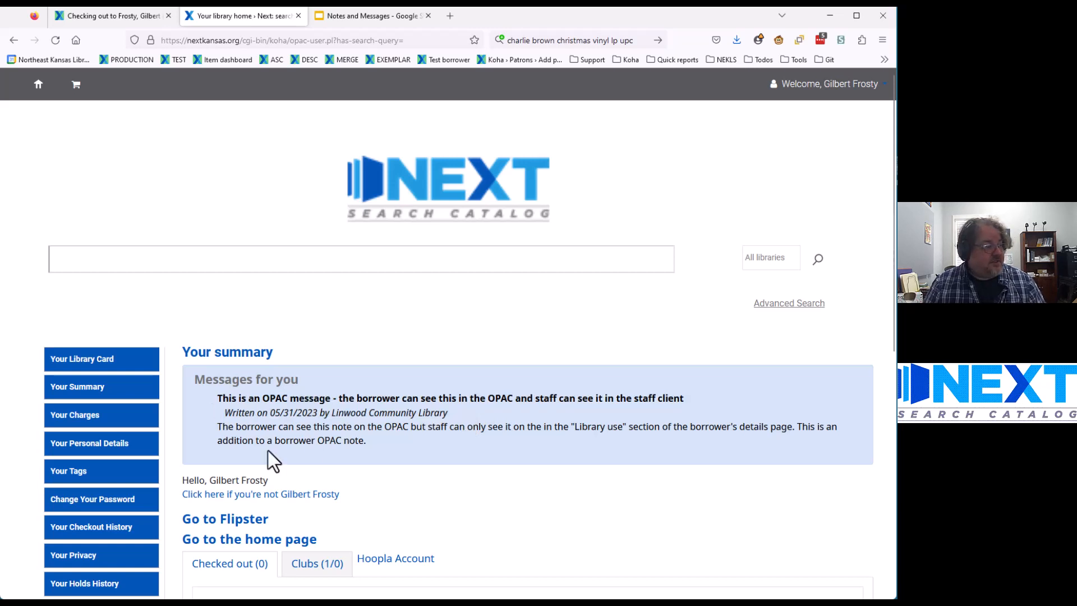
pyautogui.moveTo(368, 444); pyautogui.dragTo(206, 425)
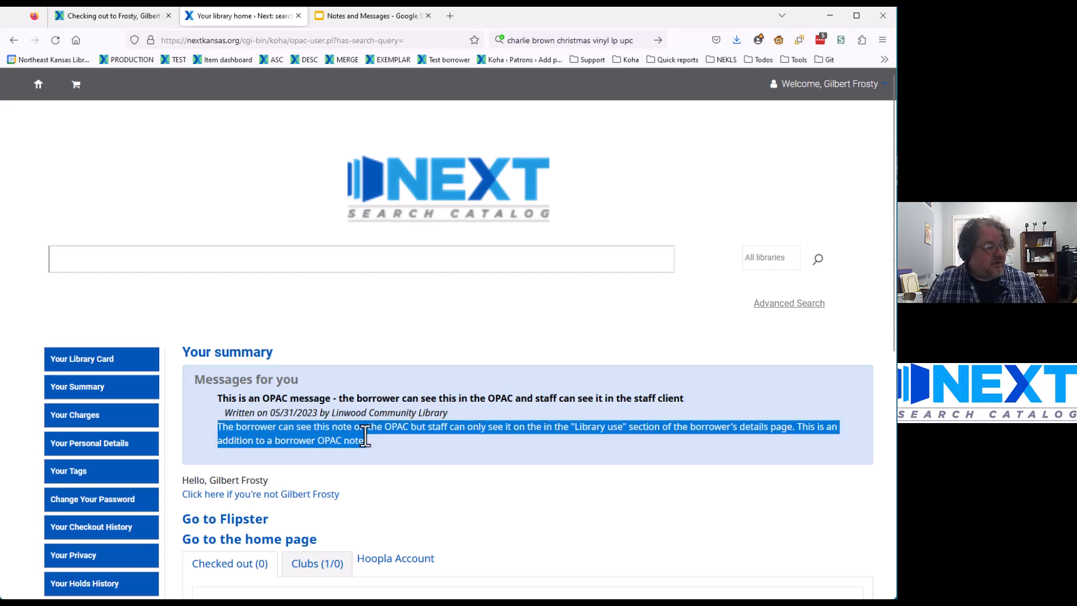
pyautogui.moveTo(449, 413); pyautogui.dragTo(209, 400)
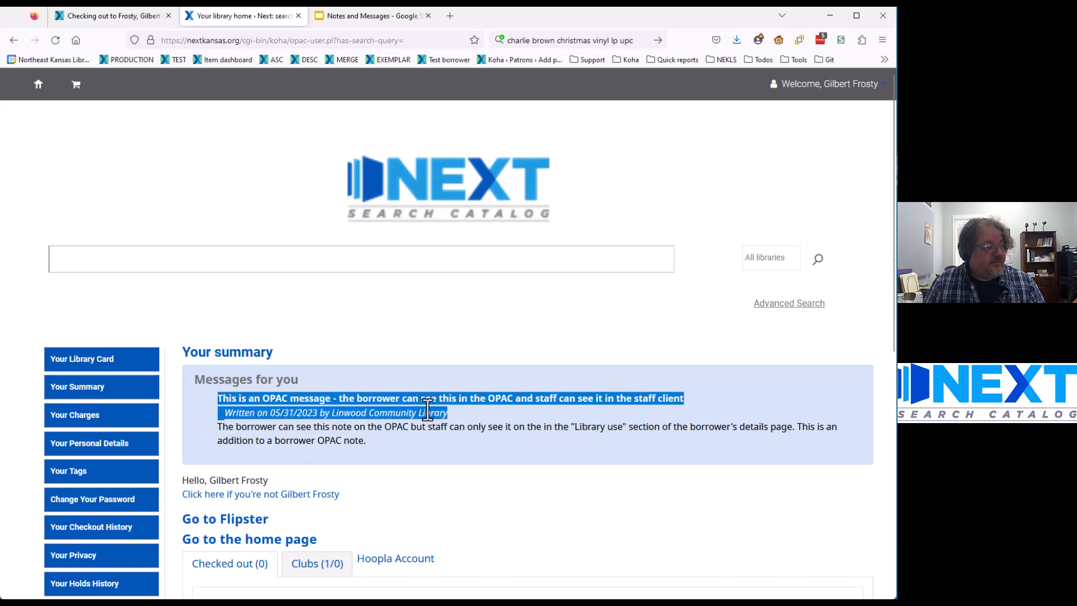
pyautogui.click(467, 409)
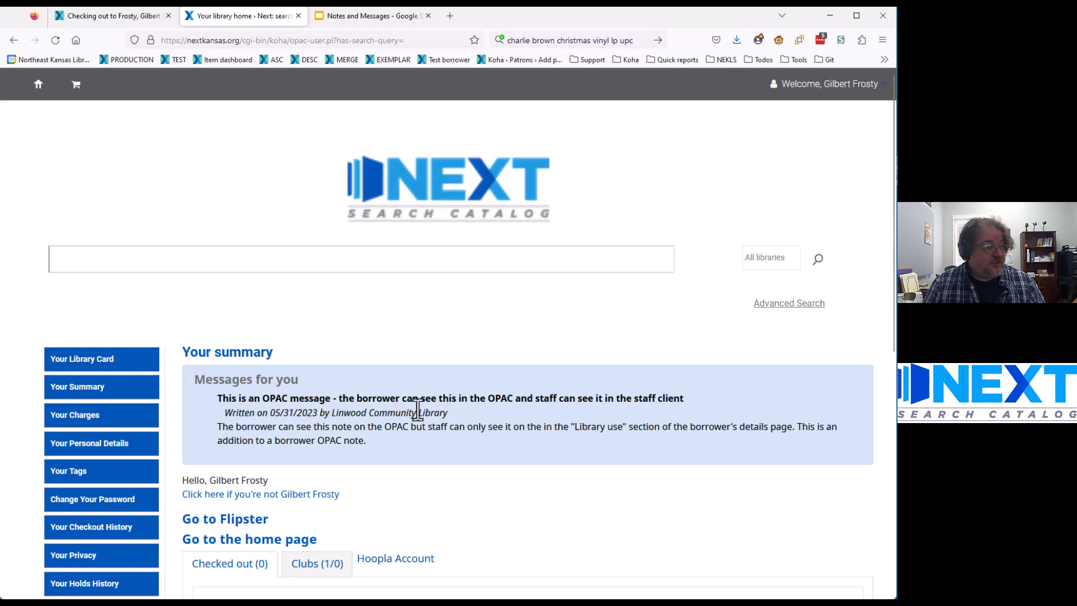
pyautogui.click(105, 19)
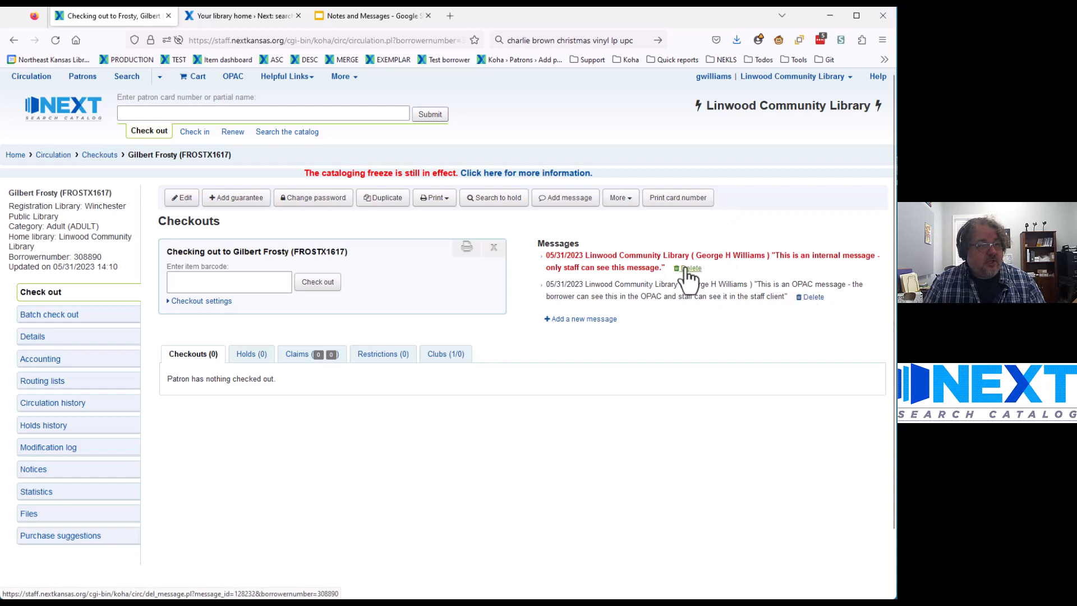
# Step: Set the working library to Northeast Kansas Library System and note the message's Linwood origin
pyautogui.click(810, 77)
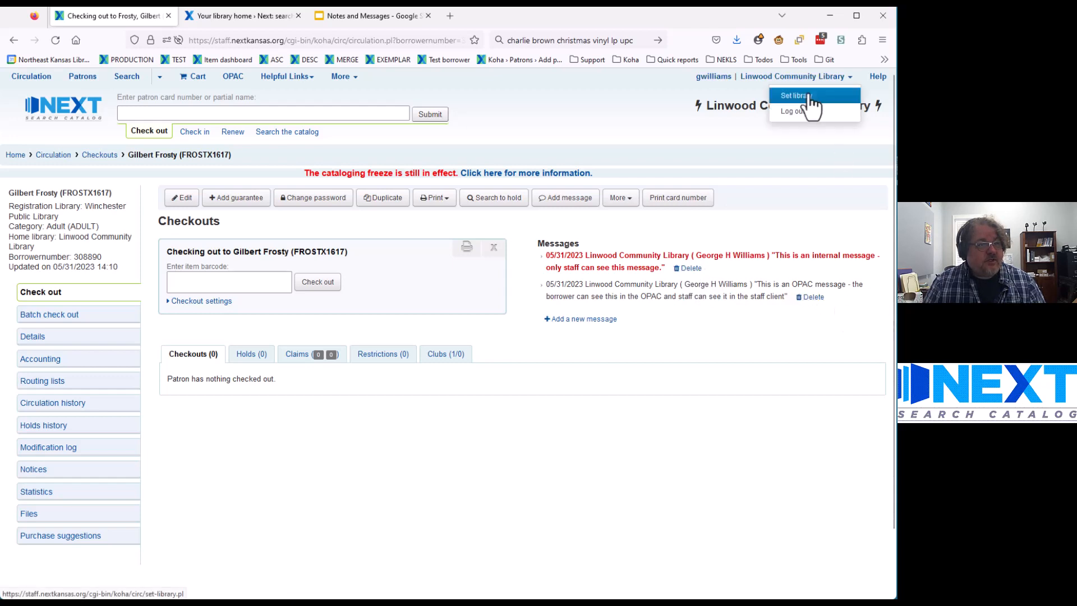
pyautogui.click(806, 96)
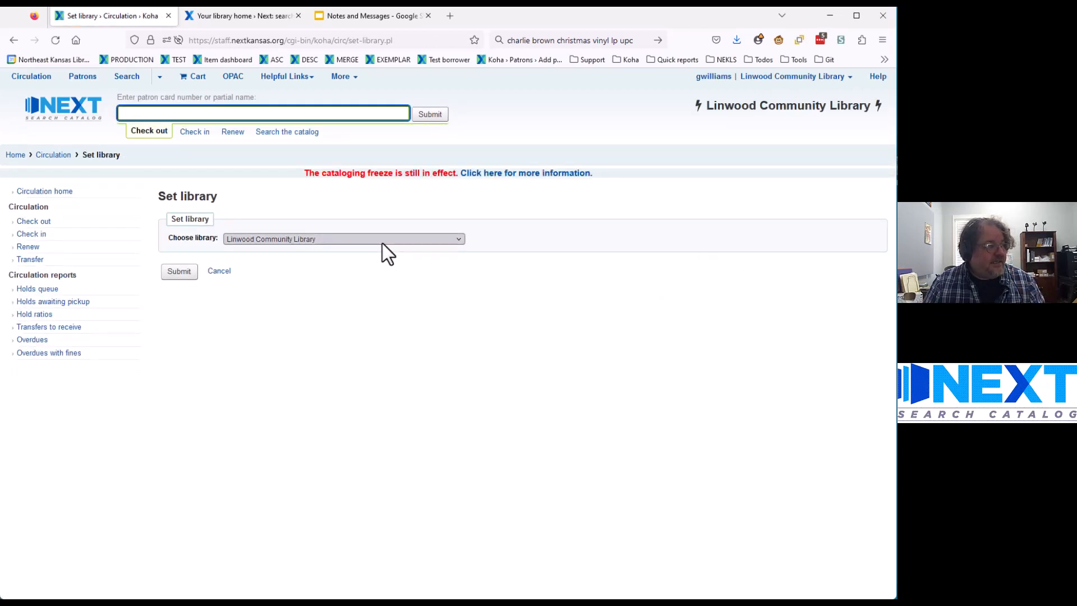
pyautogui.click(375, 239)
pyautogui.scroll(-5, 331, 339)
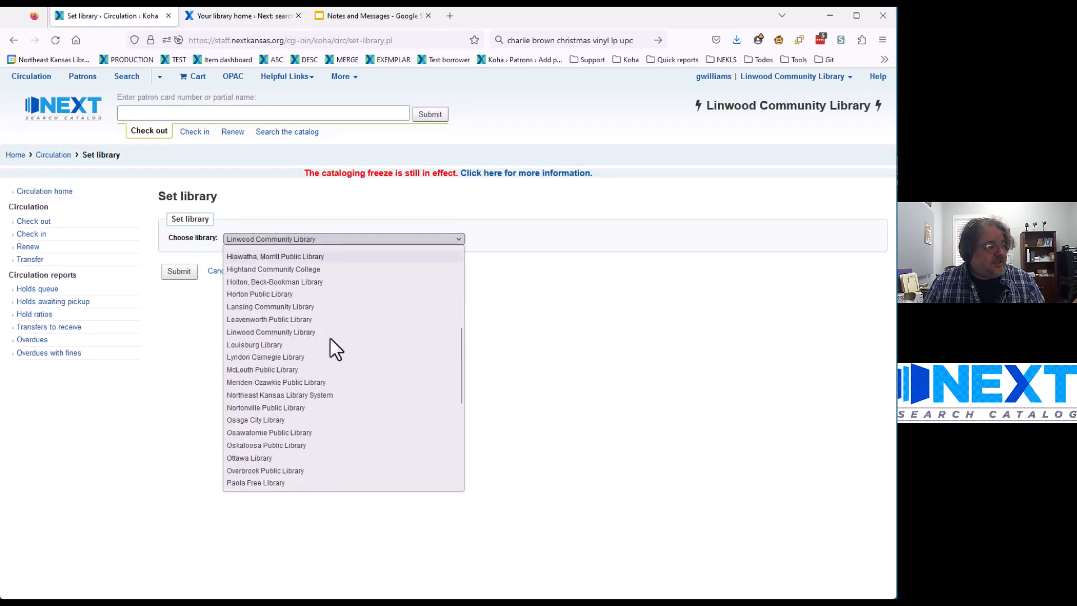
pyautogui.click(308, 395)
pyautogui.click(177, 273)
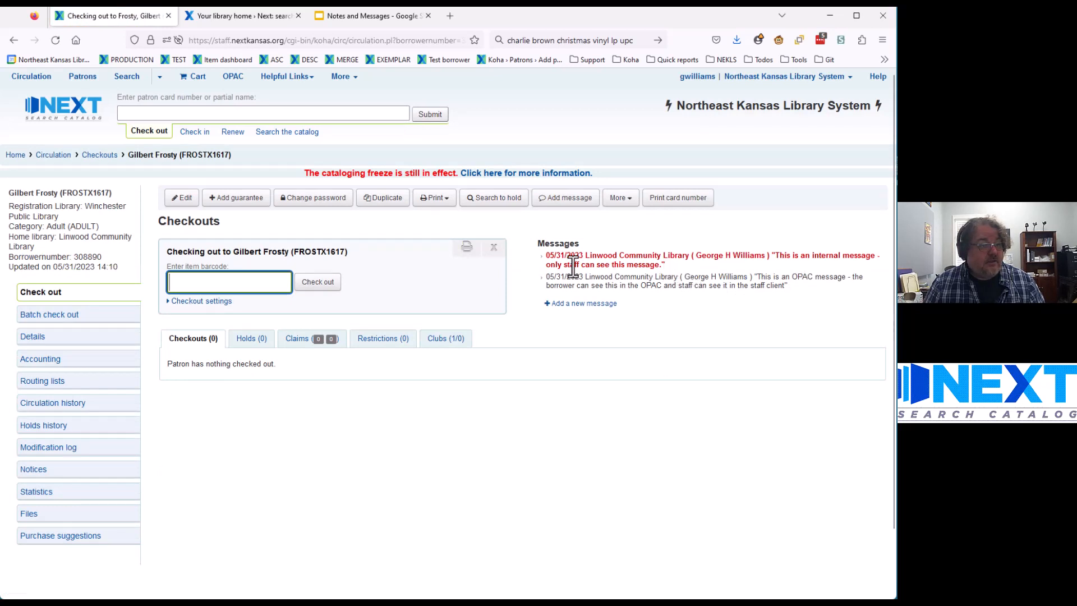
pyautogui.moveTo(585, 256); pyautogui.dragTo(689, 253)
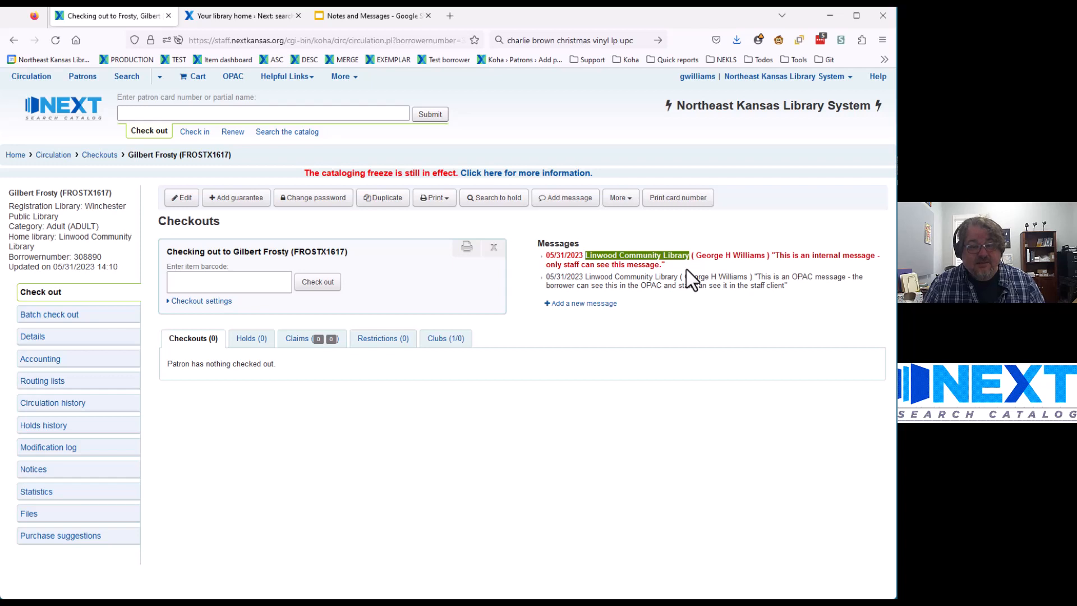
pyautogui.click(689, 326)
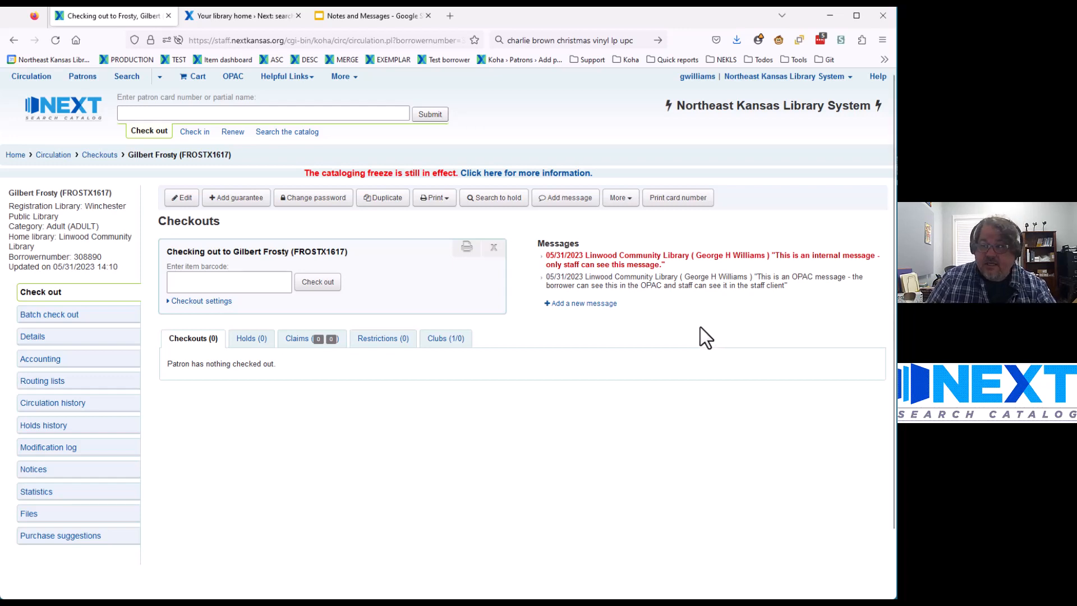
# Step: Add the predefined staff-internal message 'Need to check patron's ID' and check it in the list
pyautogui.click(562, 200)
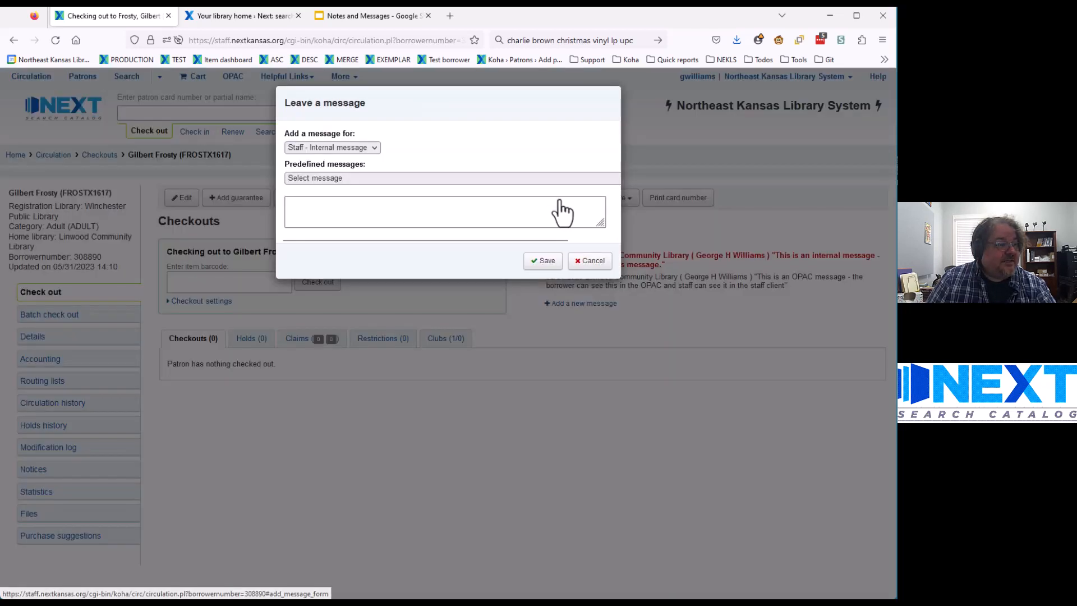
pyautogui.click(358, 180)
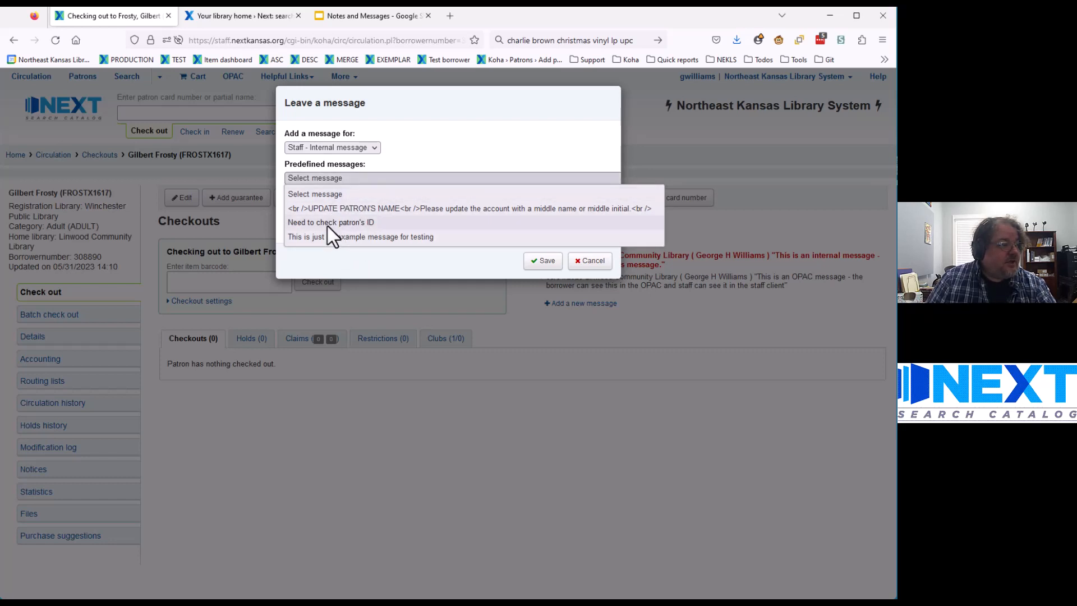
pyautogui.click(312, 223)
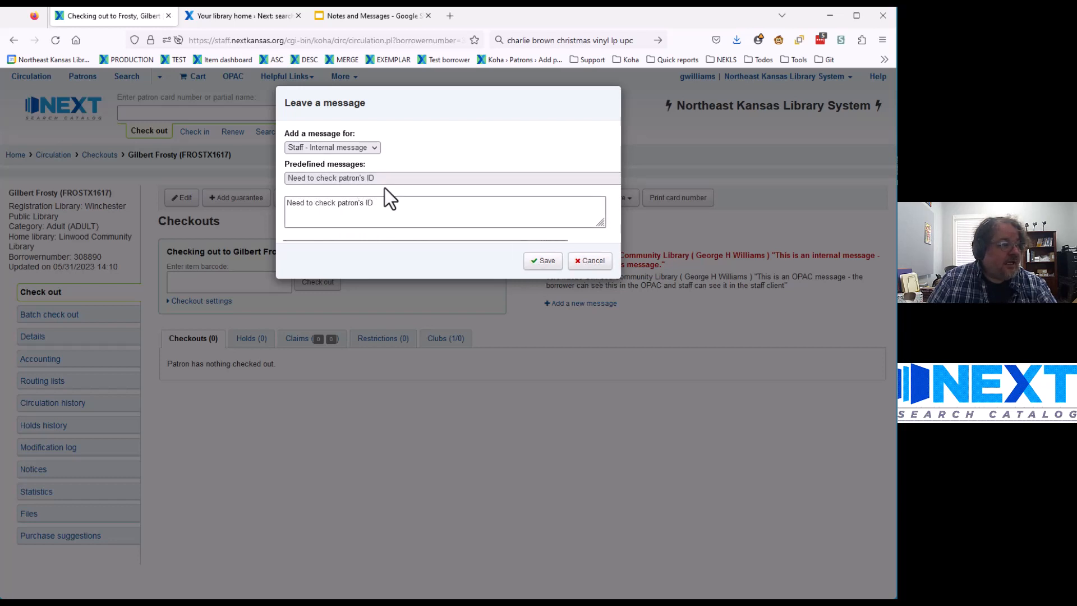
pyautogui.click(545, 261)
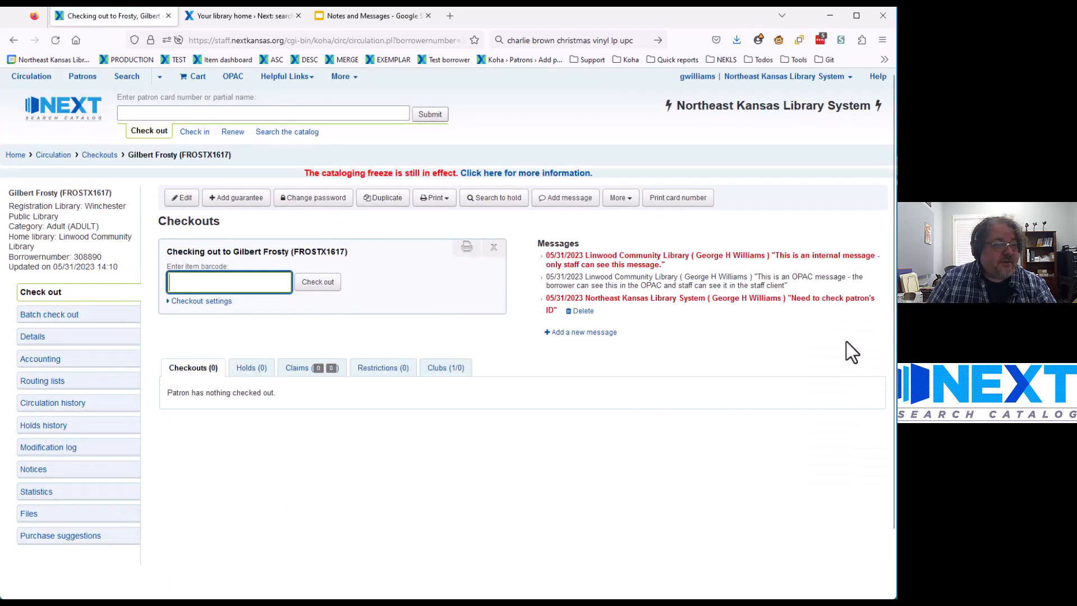
pyautogui.moveTo(793, 299); pyautogui.dragTo(682, 319)
pyautogui.click(679, 320)
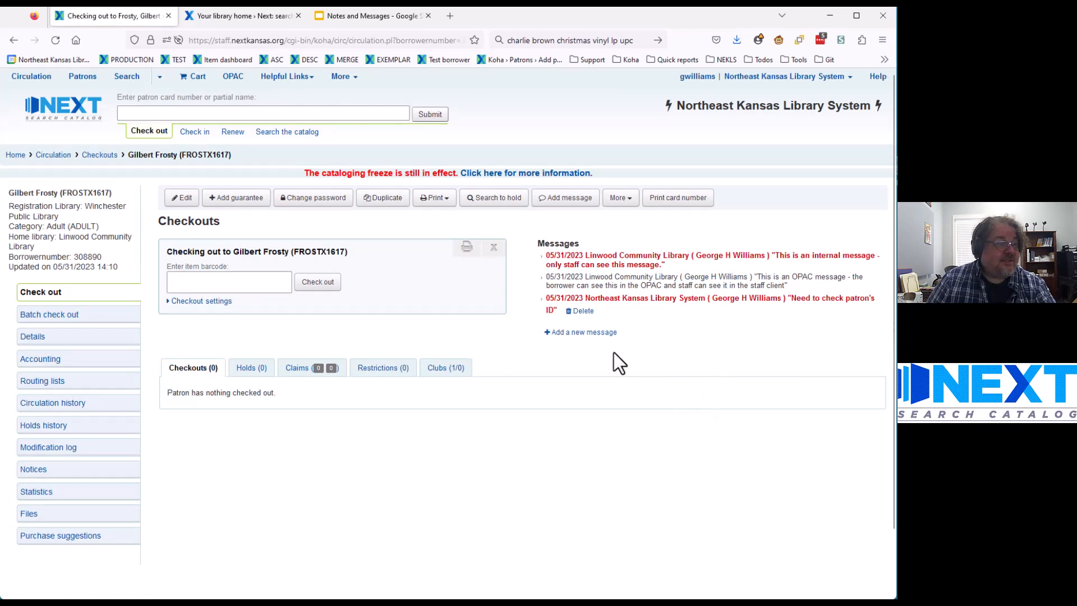
pyautogui.click(557, 202)
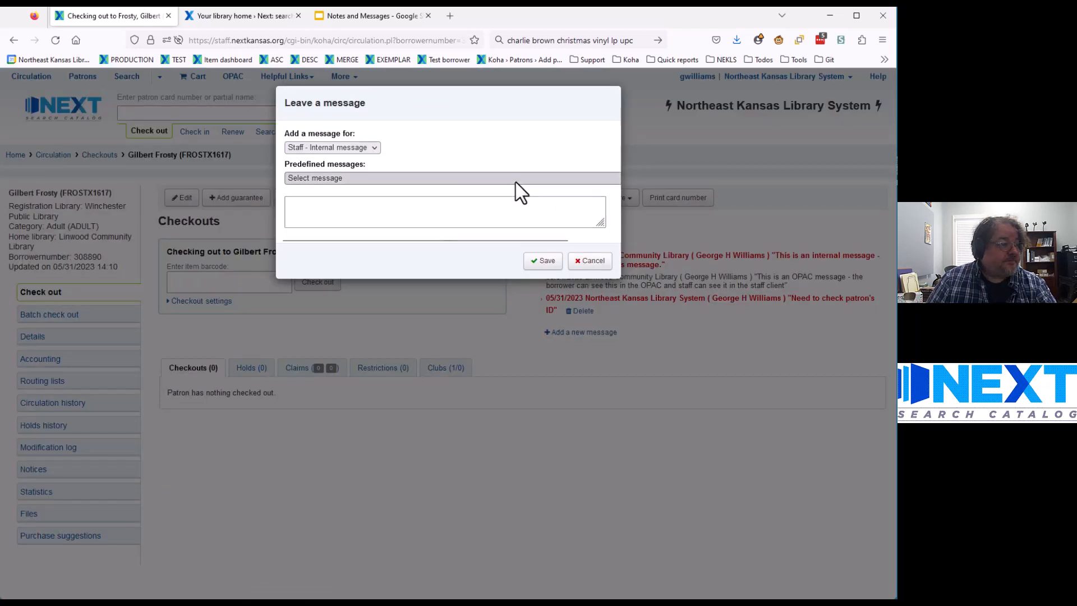
# Step: Add the predefined UPDATE PATRON'S NAME staff message
pyautogui.click(513, 178)
pyautogui.click(419, 208)
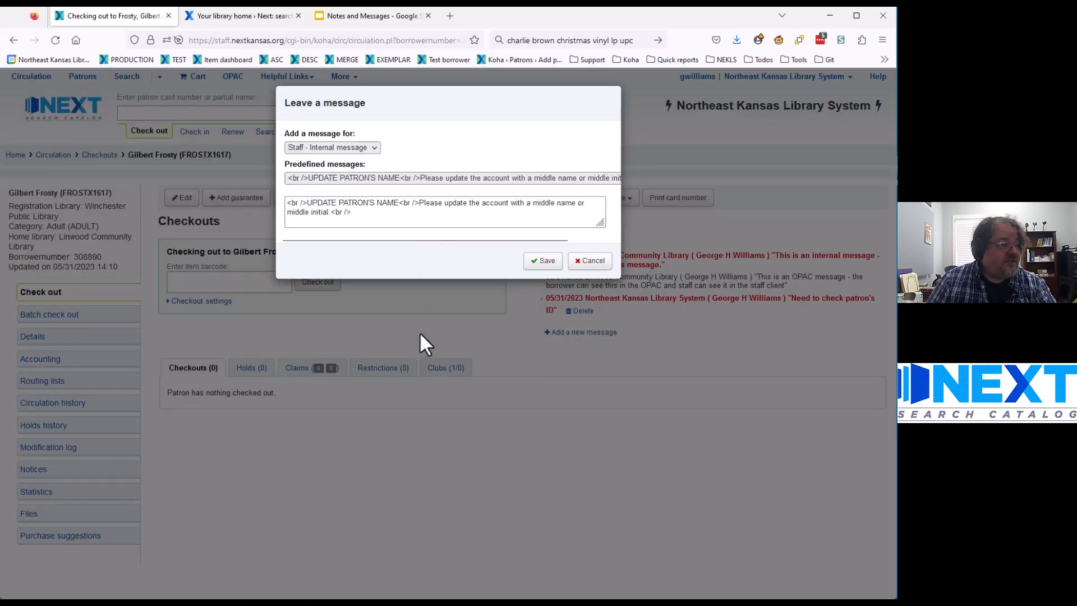
pyautogui.click(544, 261)
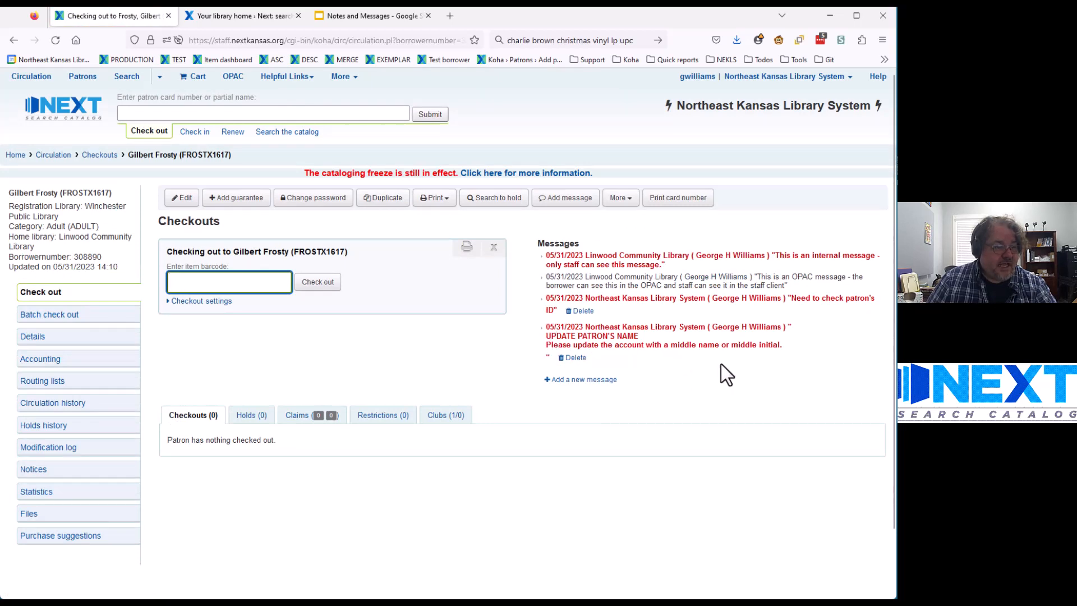
# Step: Add the predefined 'This is just an example message for testing' staff message
pyautogui.click(555, 199)
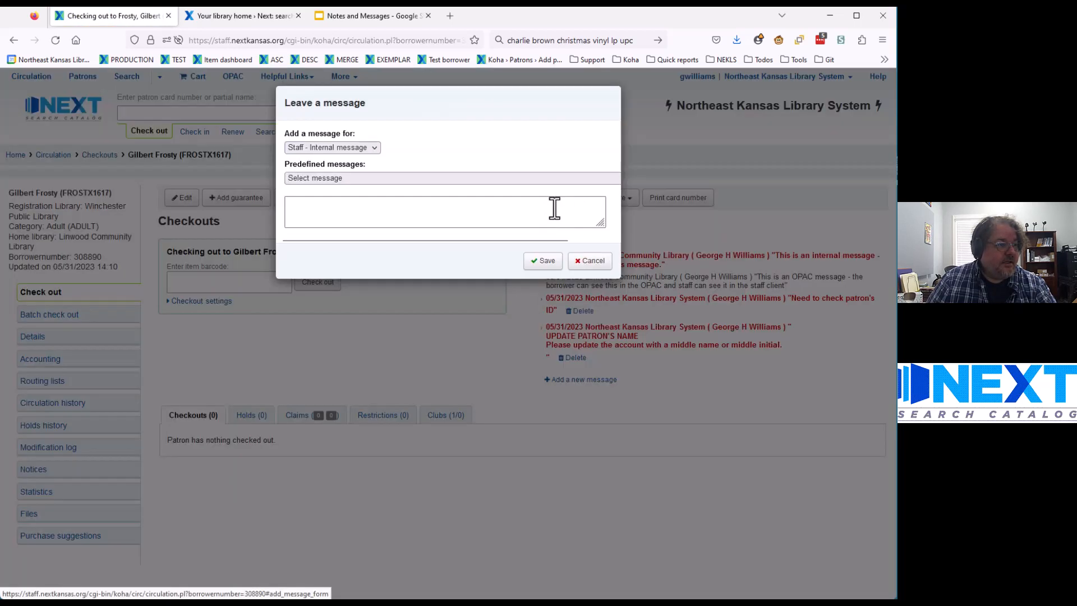
pyautogui.click(439, 179)
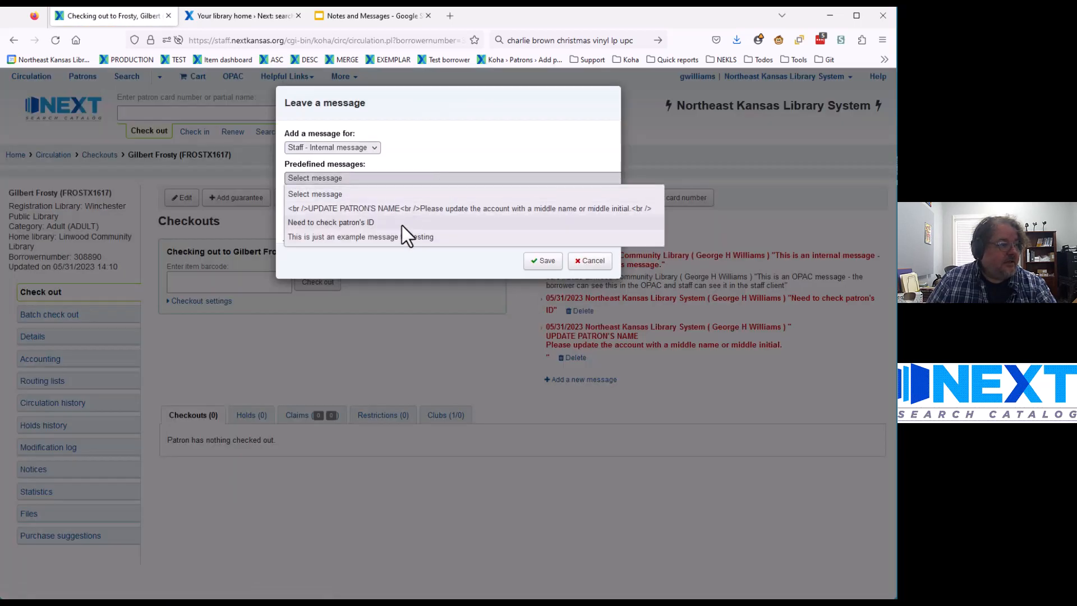
pyautogui.click(328, 236)
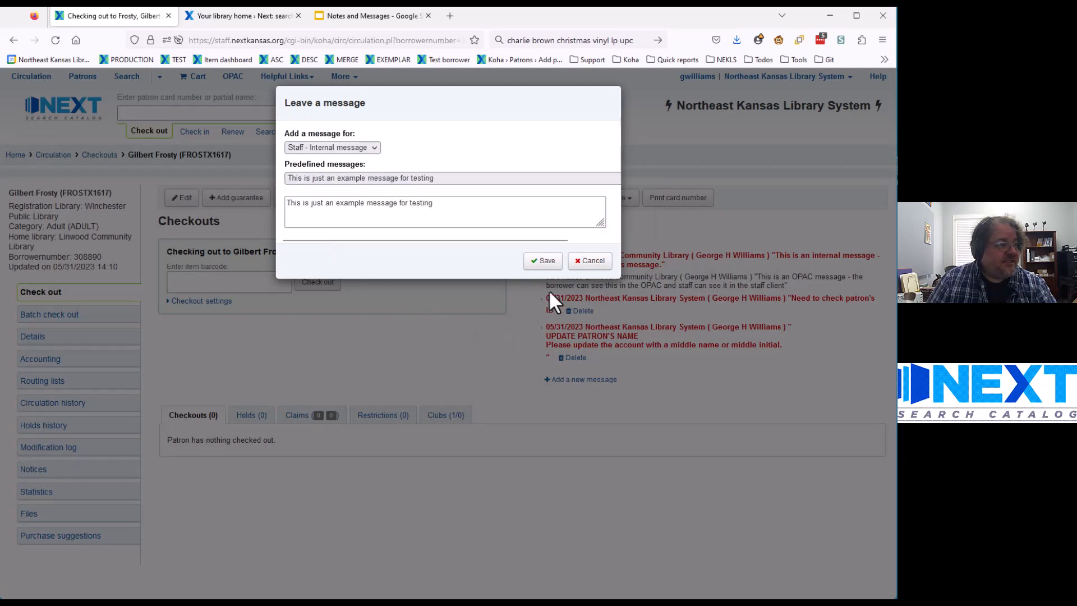
pyautogui.click(542, 261)
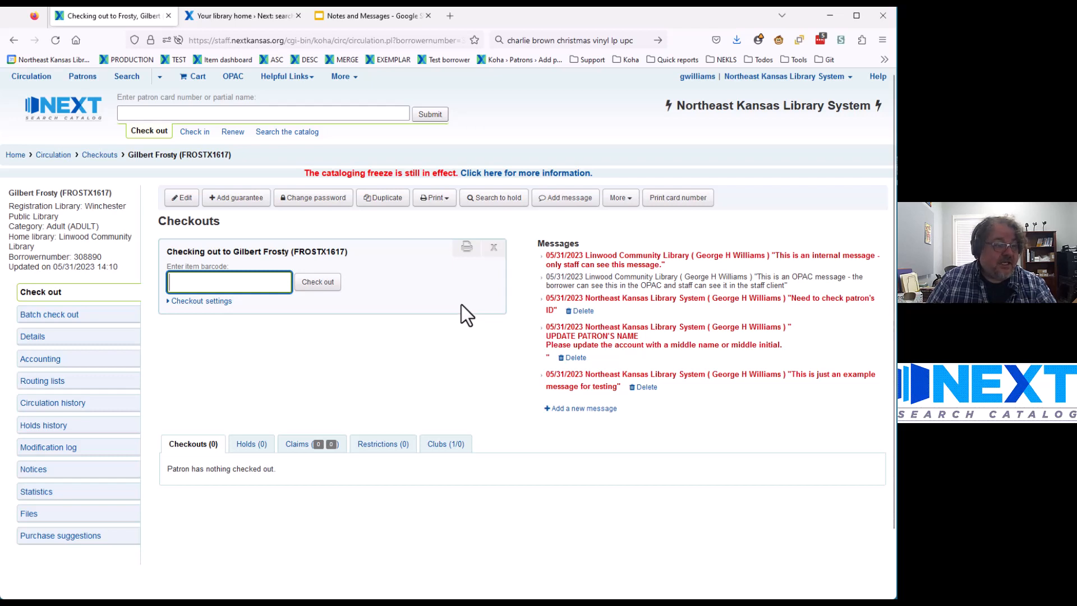
pyautogui.click(564, 202)
# Step: Pick 'Need to check patron's ID' and append '- This is where you can add more information' before saving
pyautogui.click(395, 180)
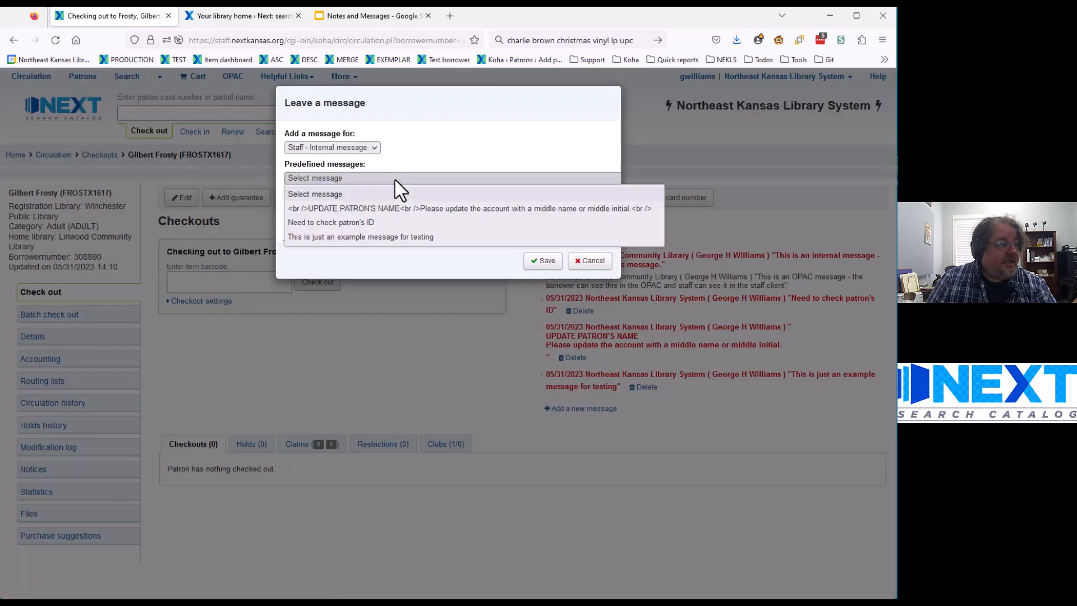
pyautogui.click(354, 209)
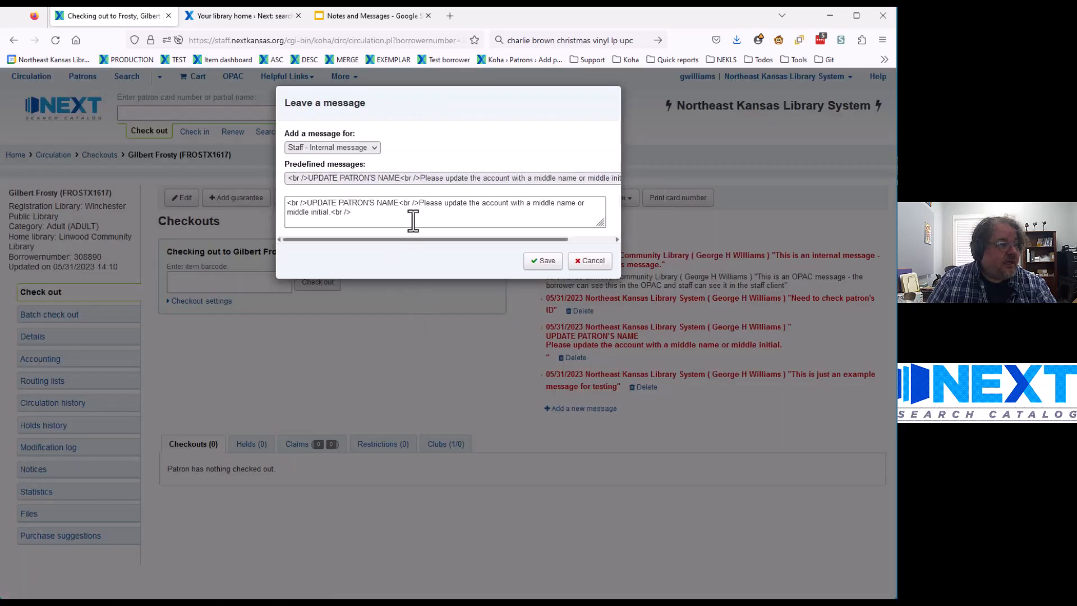
pyautogui.click(414, 180)
pyautogui.click(371, 221)
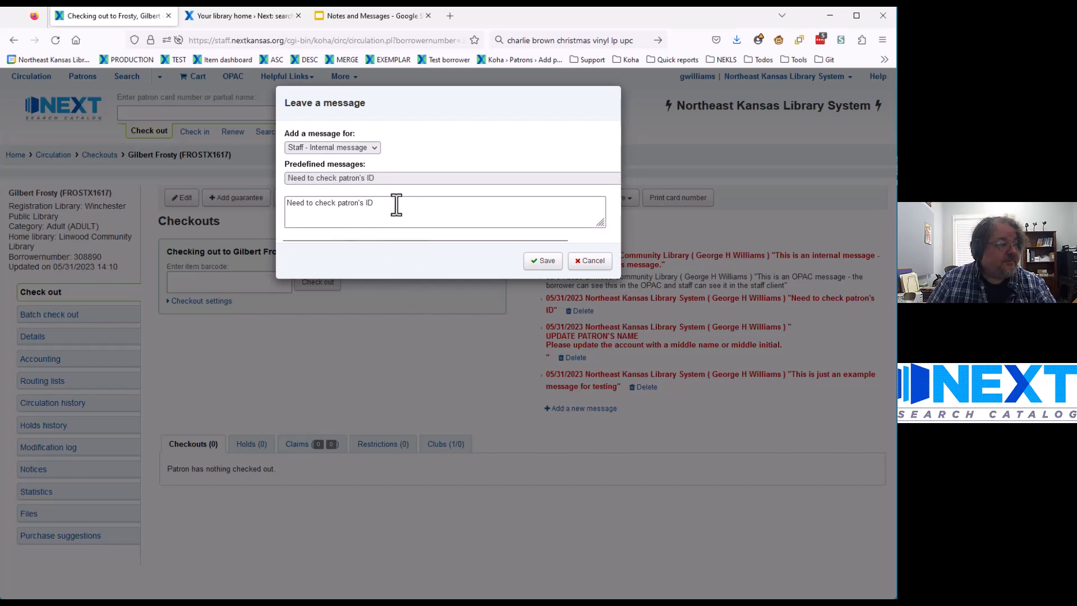
pyautogui.click(382, 179)
pyautogui.click(383, 179)
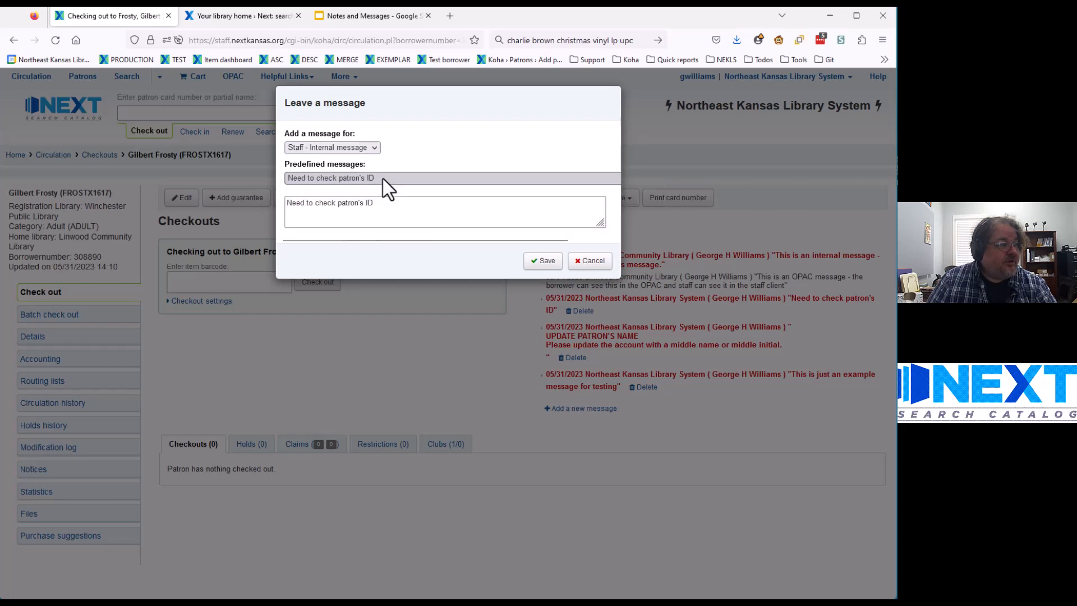
pyautogui.click(397, 211)
pyautogui.write('-')
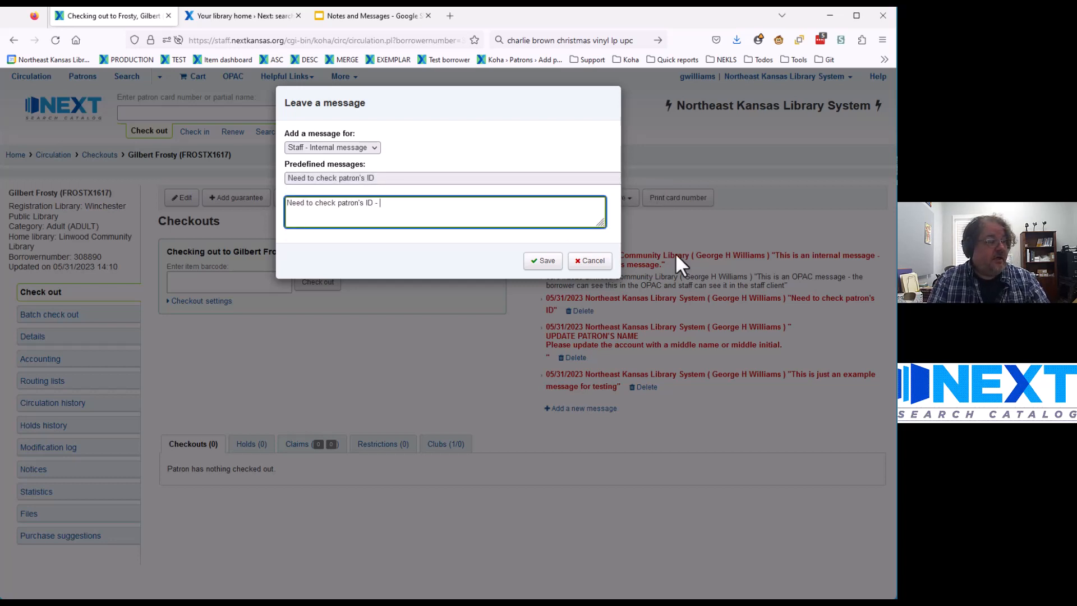
pyautogui.write(' This is wher')
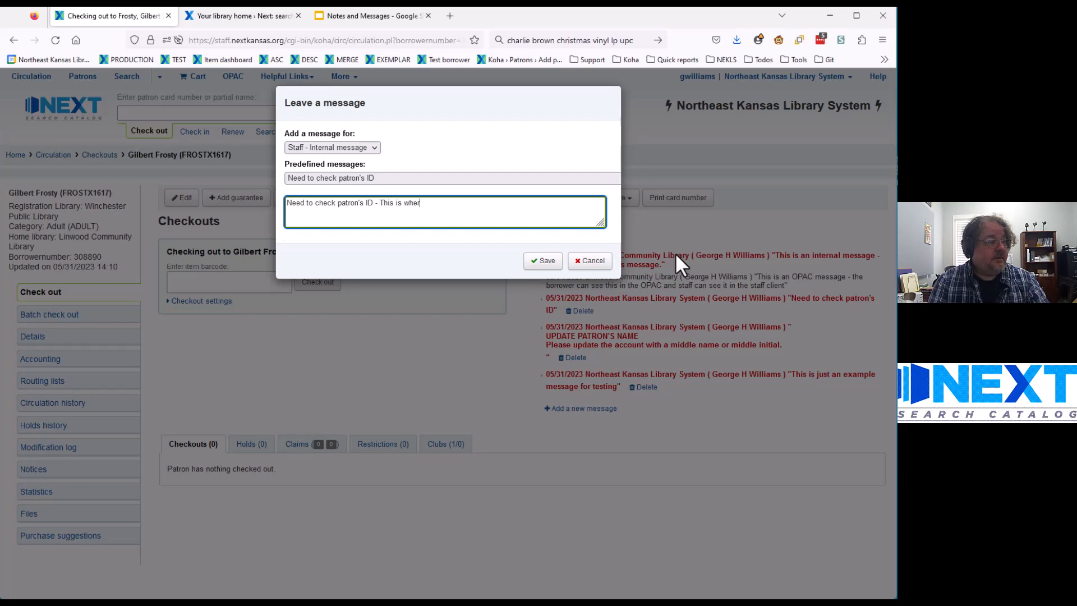
pyautogui.write('e you can add more information')
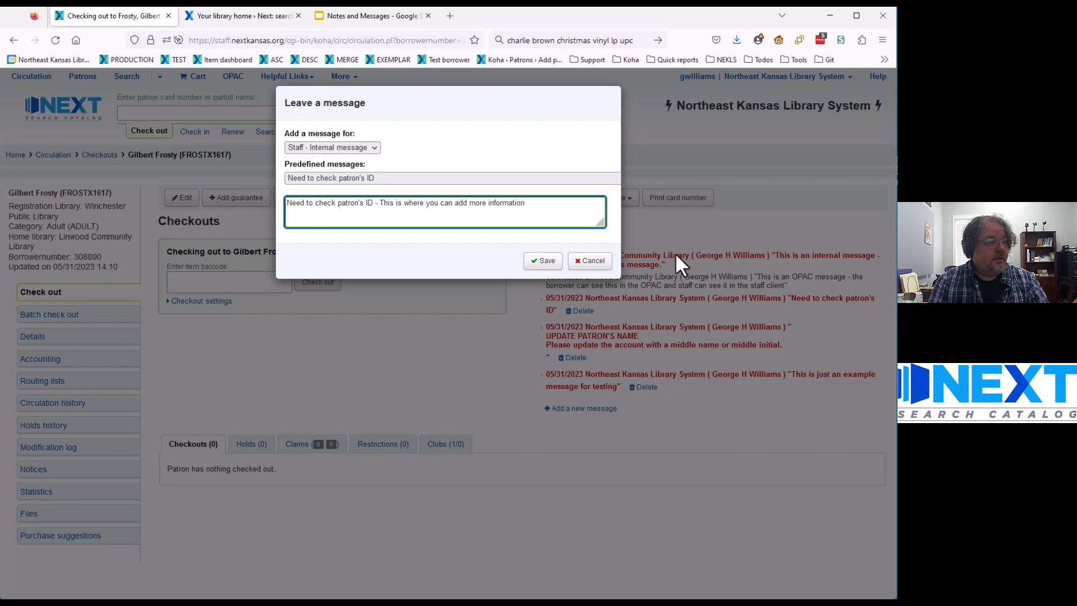
pyautogui.click(542, 262)
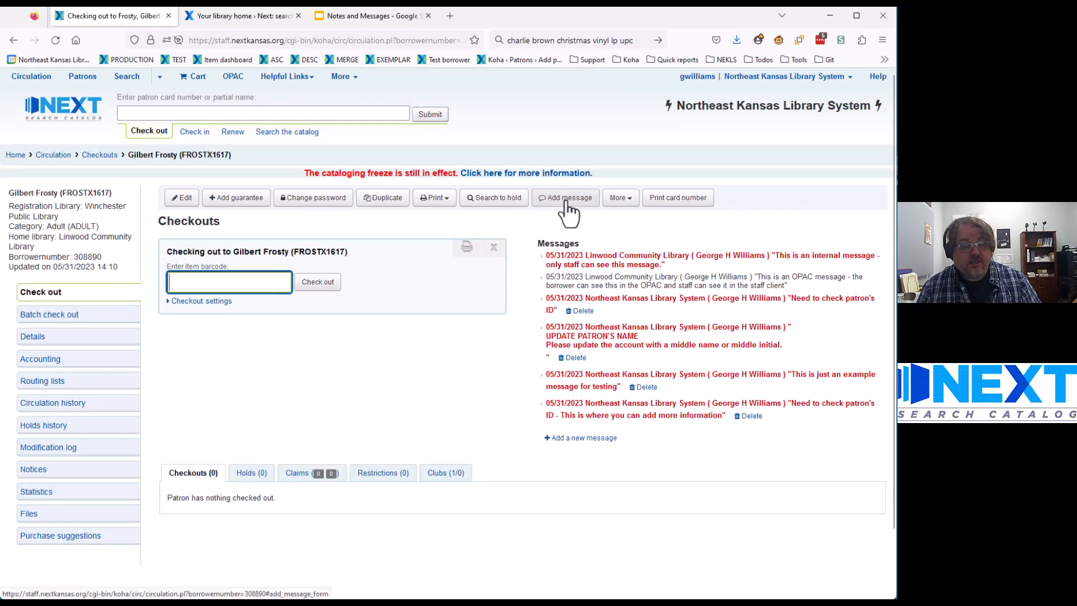
# Step: Save a second 'This is just an example message for testing' predefined staff message
pyautogui.click(567, 202)
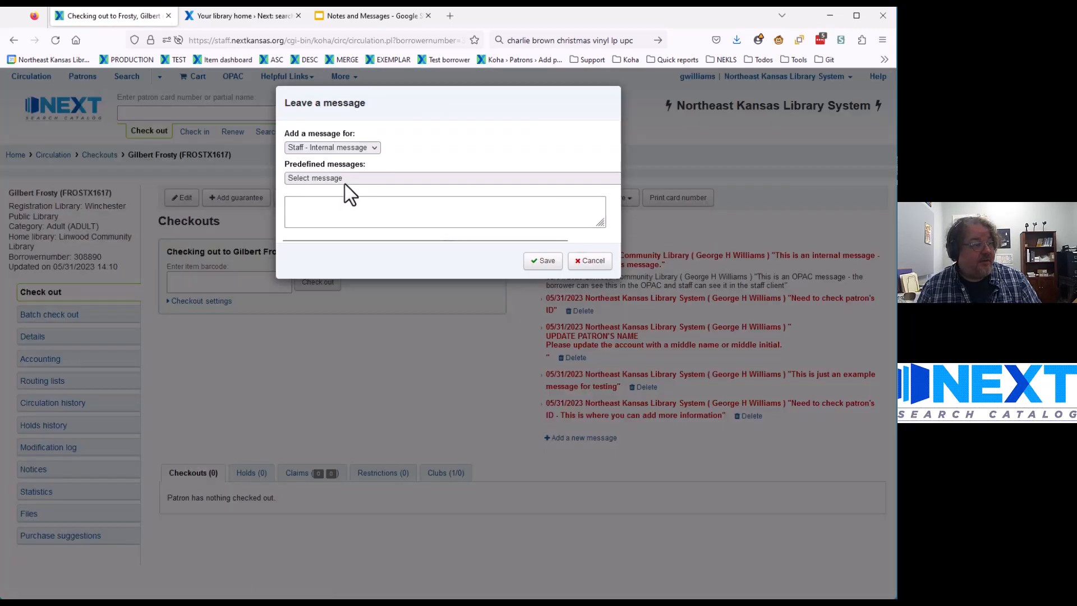
pyautogui.click(345, 182)
pyautogui.click(354, 236)
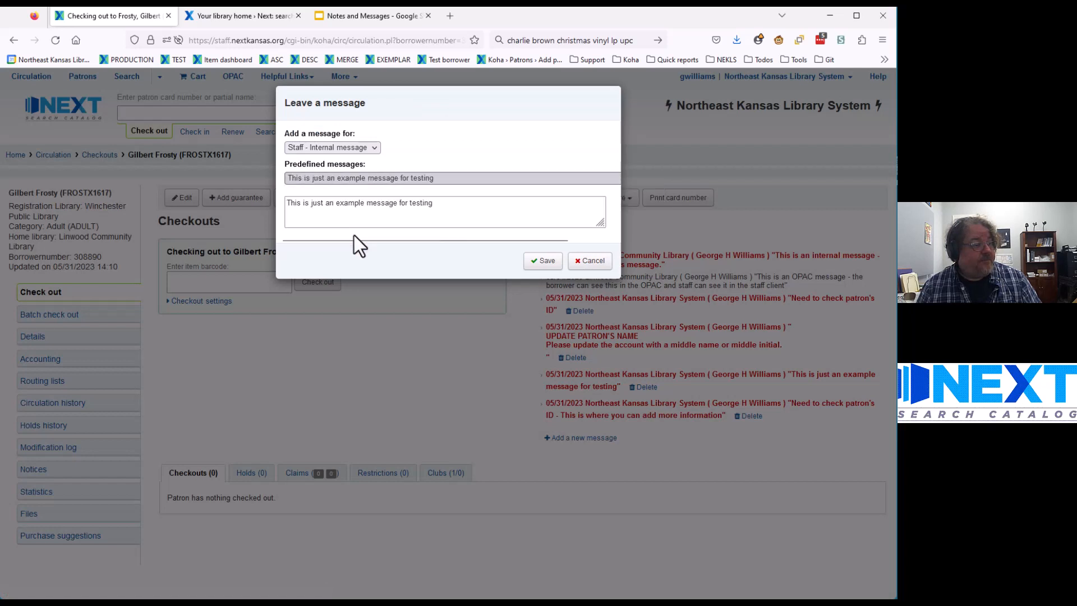
pyautogui.click(392, 181)
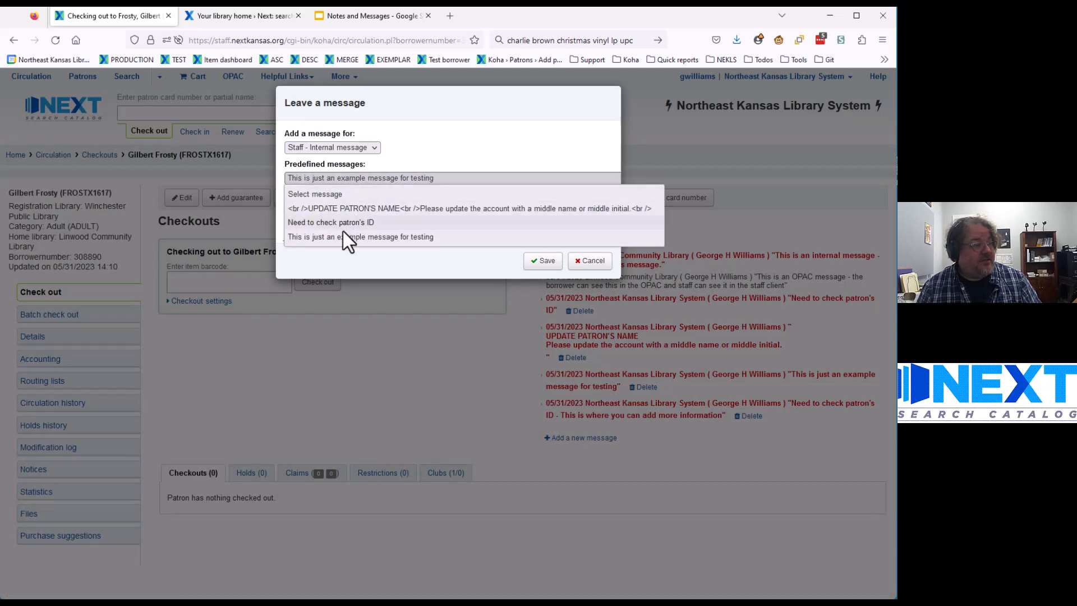
pyautogui.click(426, 150)
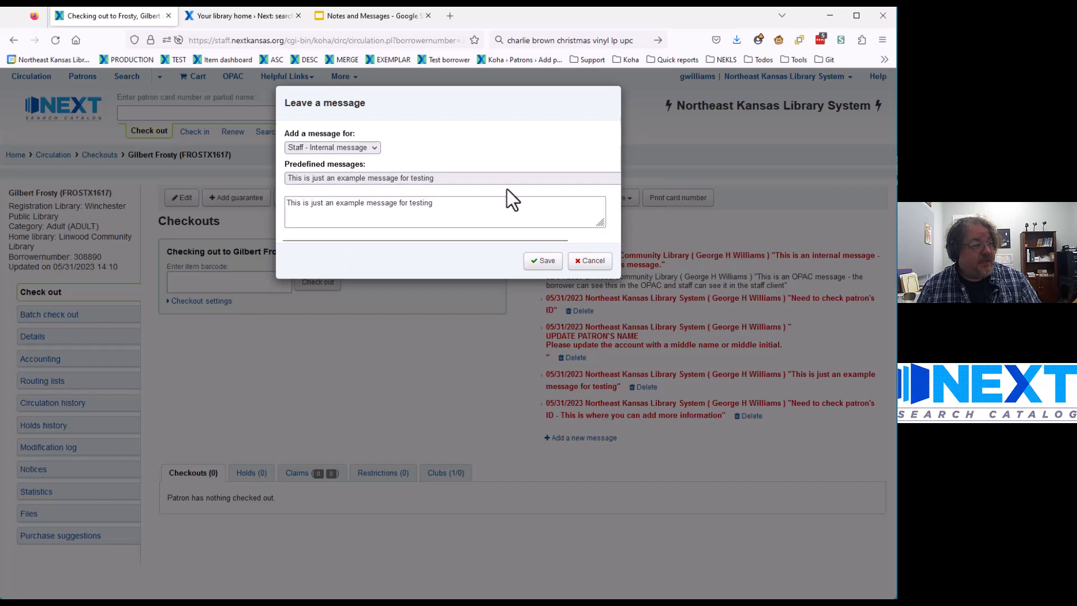
pyautogui.click(543, 261)
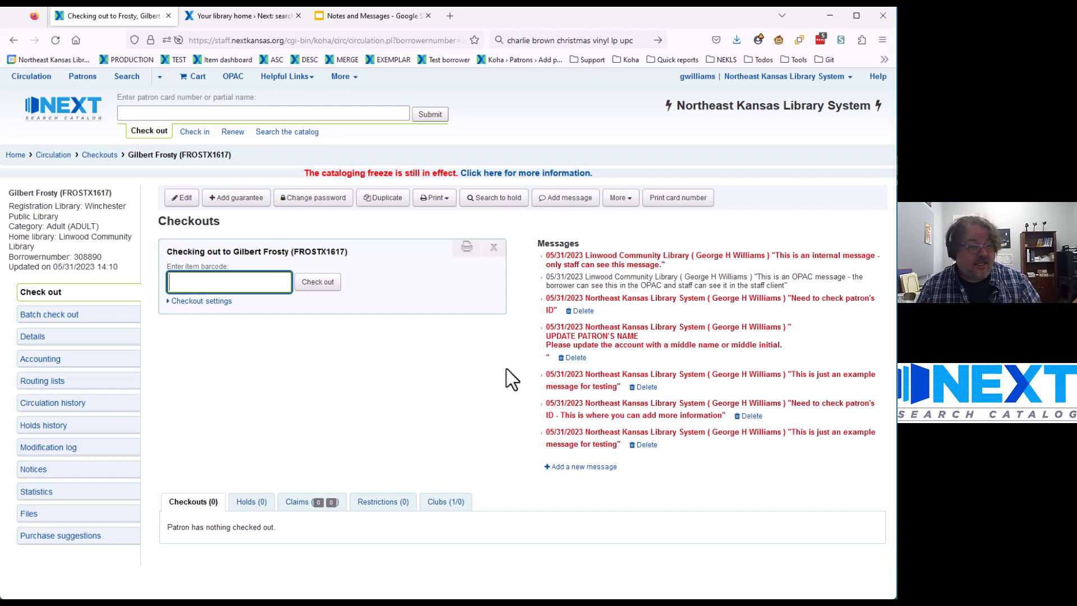
# Step: Check the Print options, cancel a new message unsaved, then go to the Notes and Messages slides
pyautogui.click(441, 203)
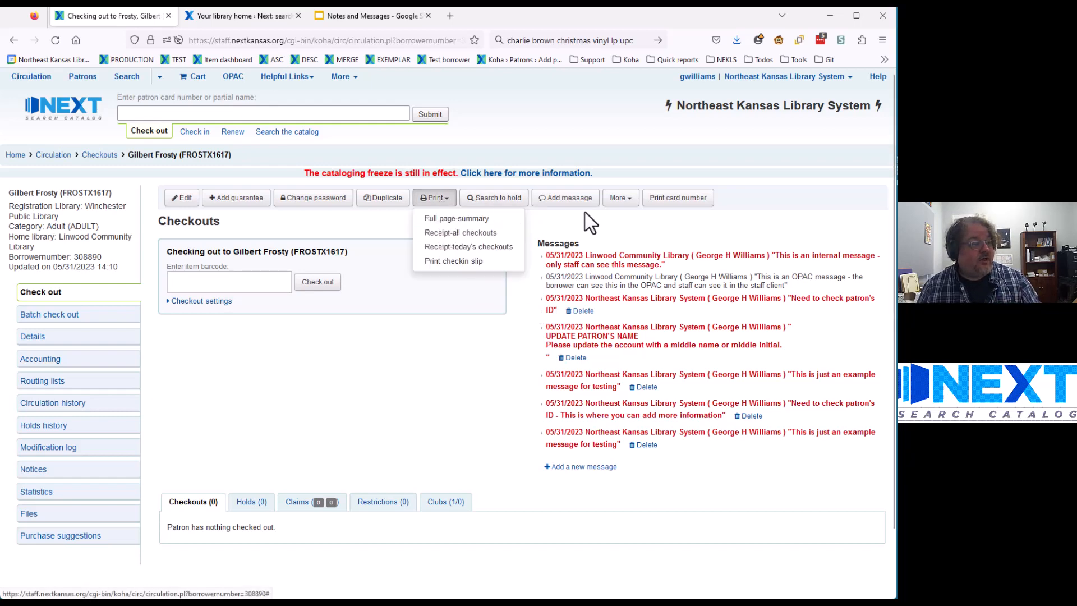
pyautogui.click(563, 200)
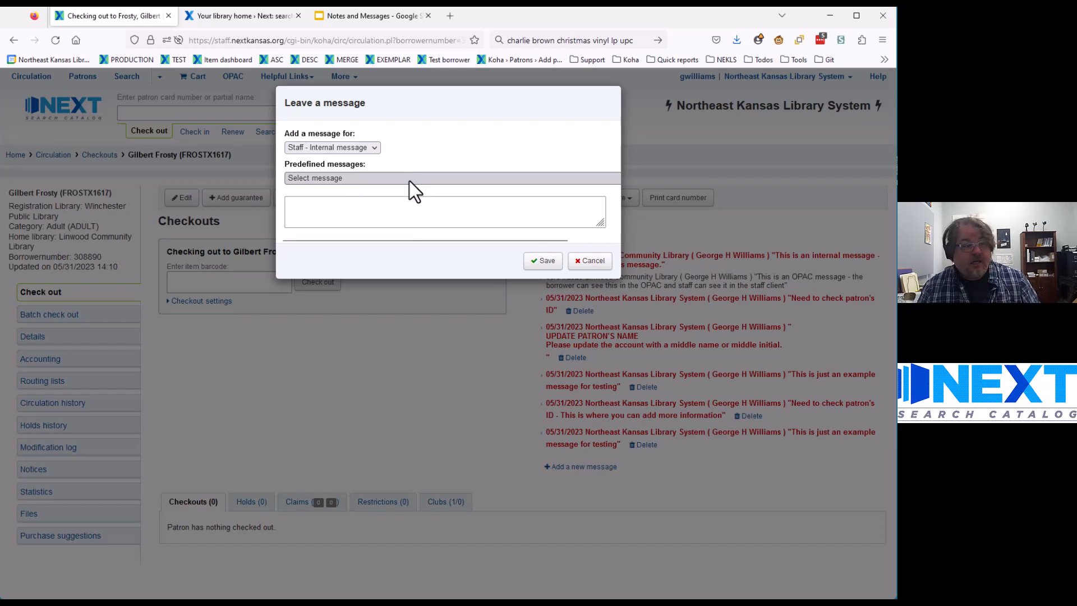
pyautogui.click(410, 216)
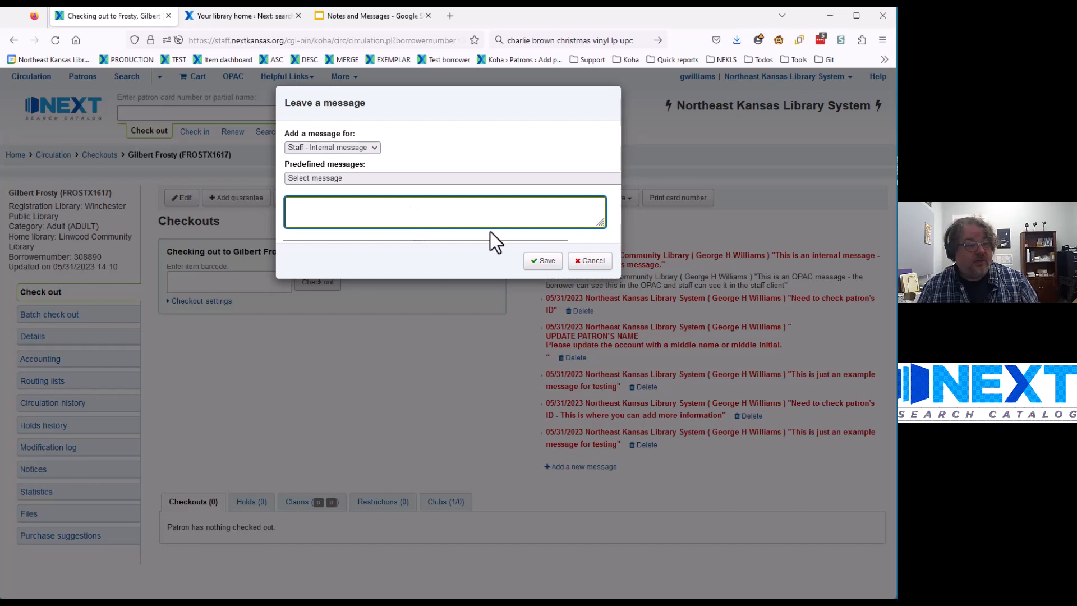
pyautogui.click(589, 261)
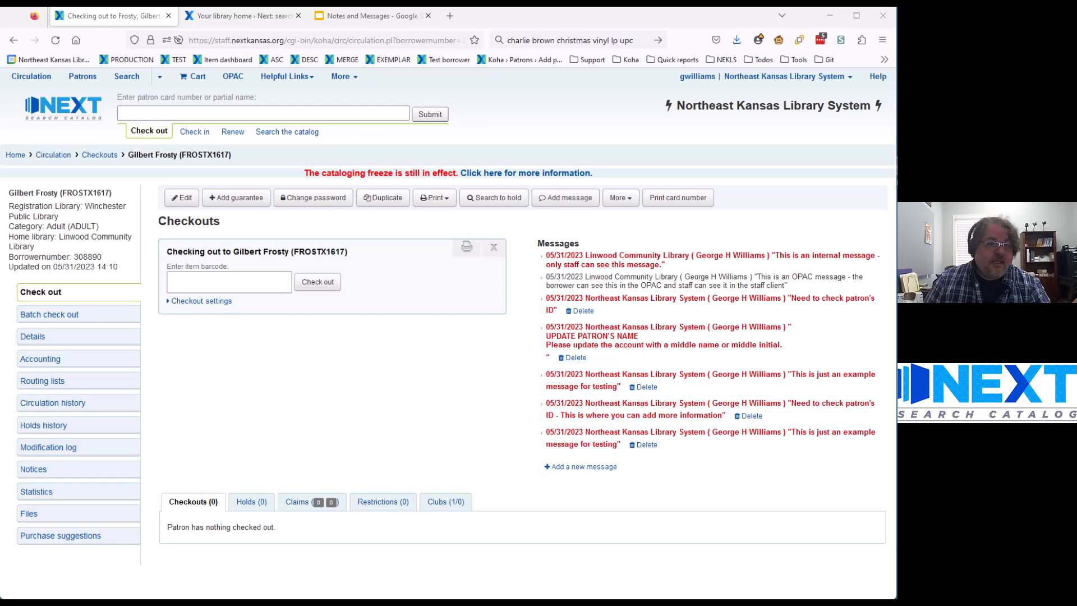
pyautogui.click(357, 16)
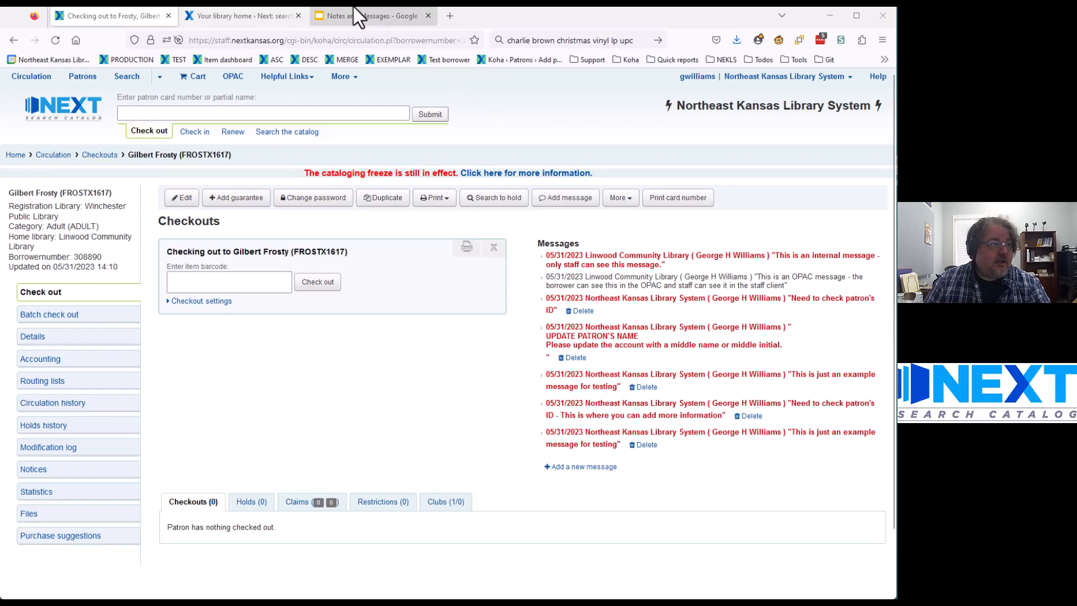